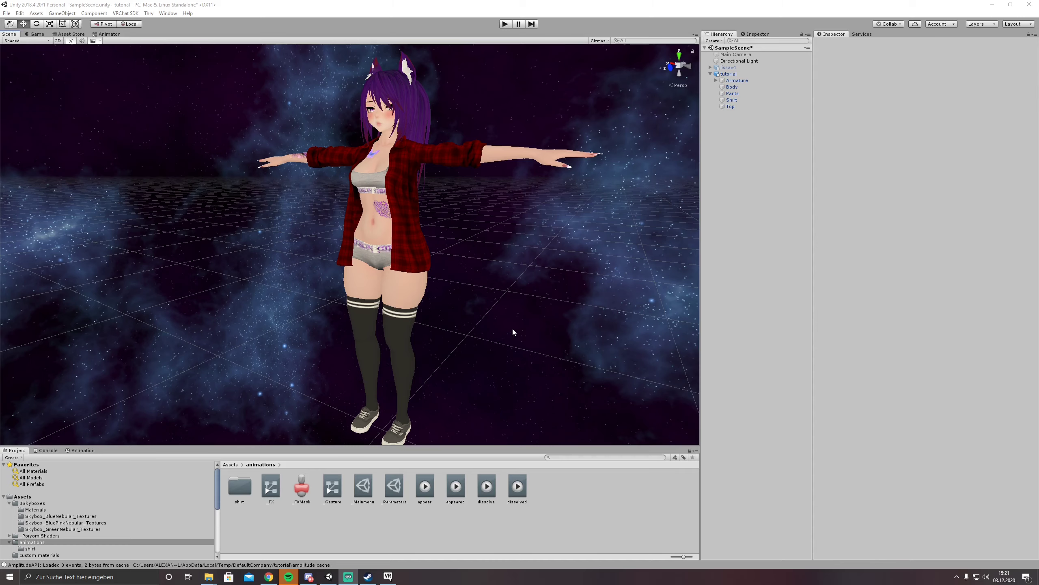
# Duplicate the tutorial avatar with Ctrl+D and disable the original tutorial.
pyautogui.scroll(3, 514, 332)
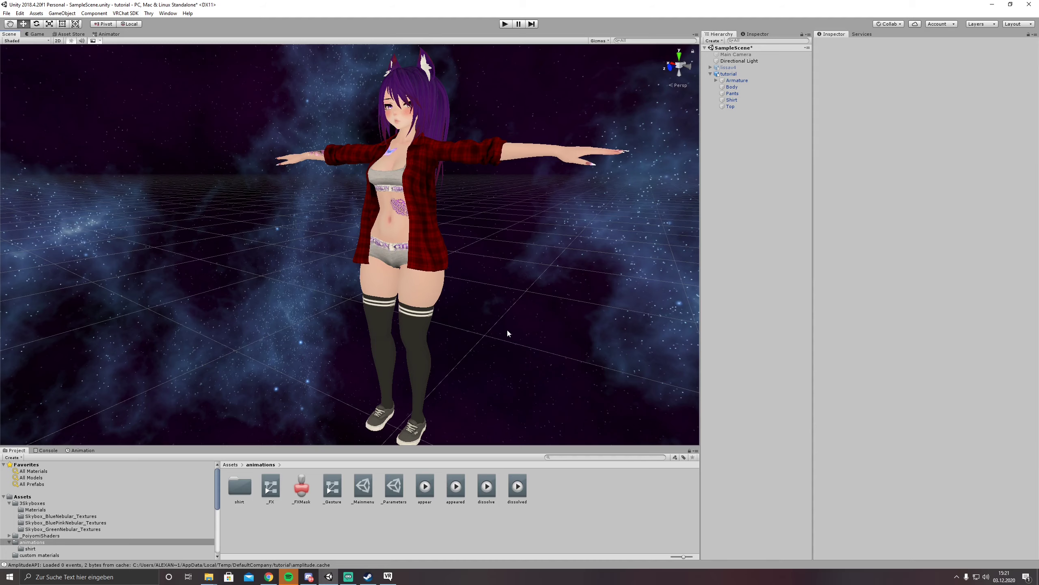
pyautogui.click(740, 73)
pyautogui.hotkey('ctrl', 'd')
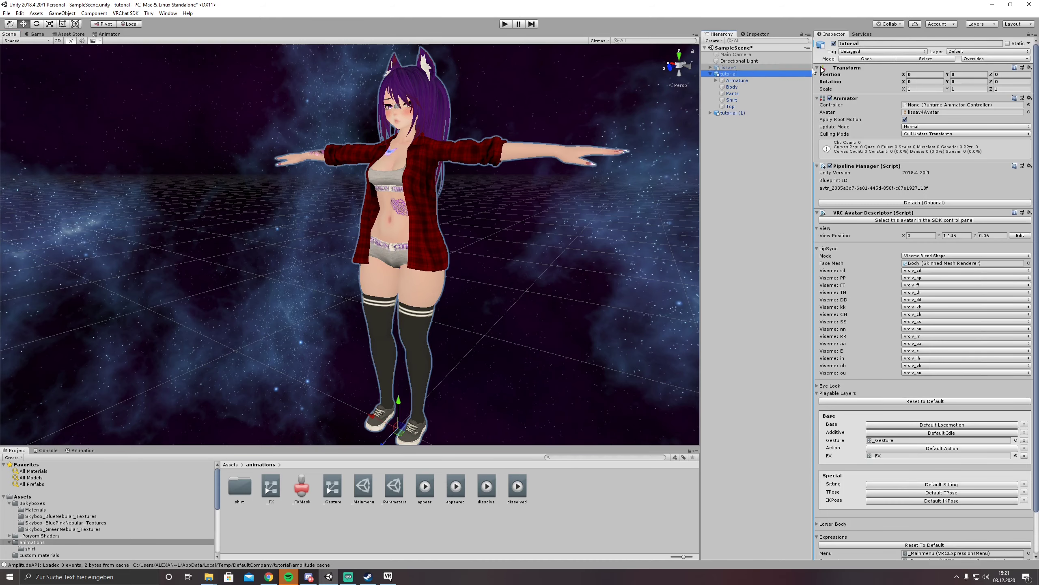
pyautogui.click(834, 44)
pyautogui.click(710, 74)
# Assign the _FX controller to the Animator of tutorial (1).
pyautogui.click(723, 81)
pyautogui.click(710, 80)
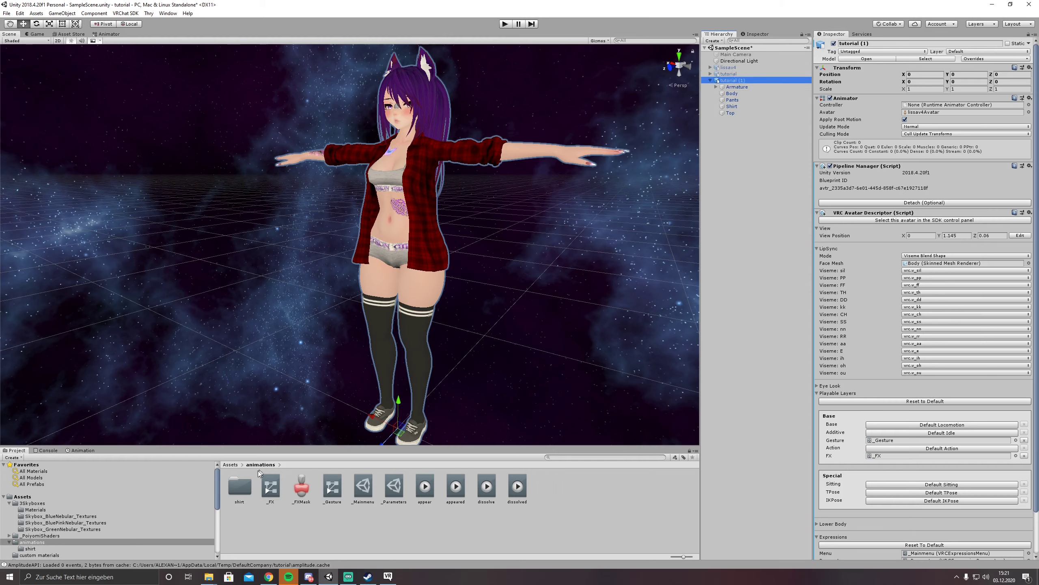
pyautogui.moveTo(278, 493); pyautogui.dragTo(937, 106)
pyautogui.keyDown('alt'); pyautogui.moveTo(580, 253); pyautogui.dragTo(539, 202); pyautogui.keyUp('alt')
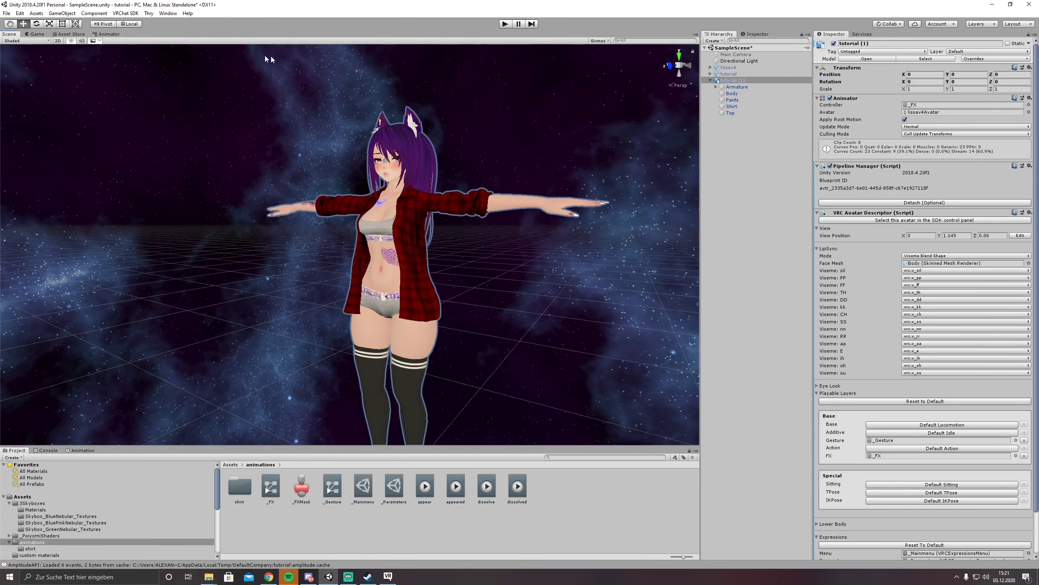
pyautogui.click(103, 35)
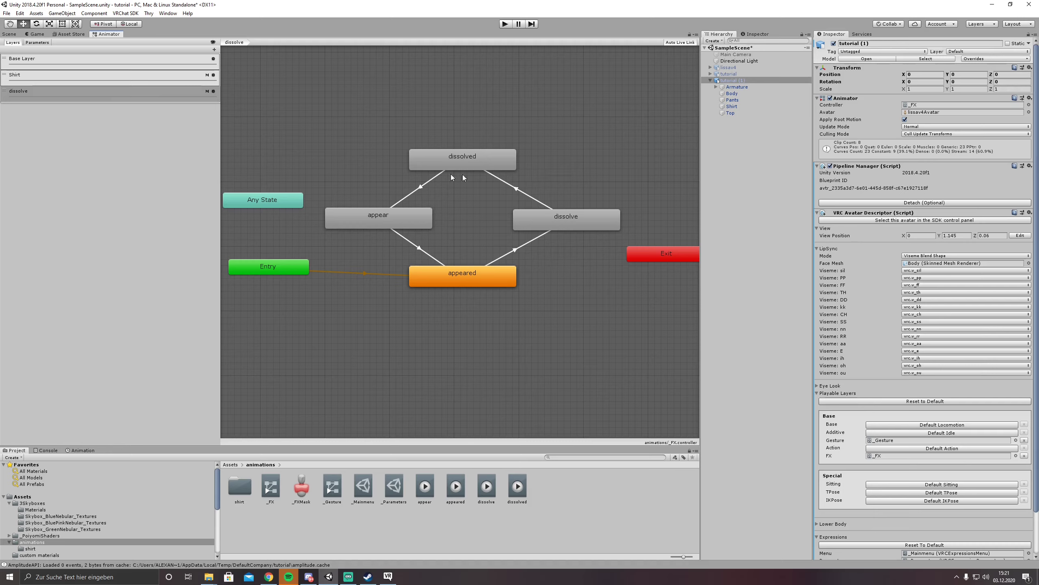
# Drag the dissolve layer above Shirt in the Layers list and show its appeared/dissolve state loop.
pyautogui.moveTo(103, 96); pyautogui.dragTo(82, 76)
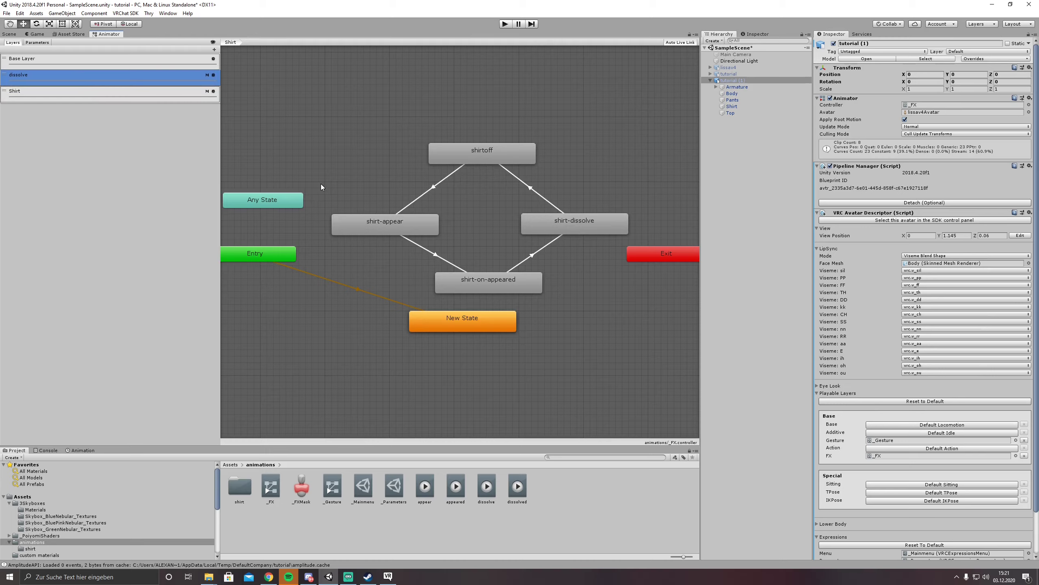
pyautogui.click(85, 97)
pyautogui.click(89, 80)
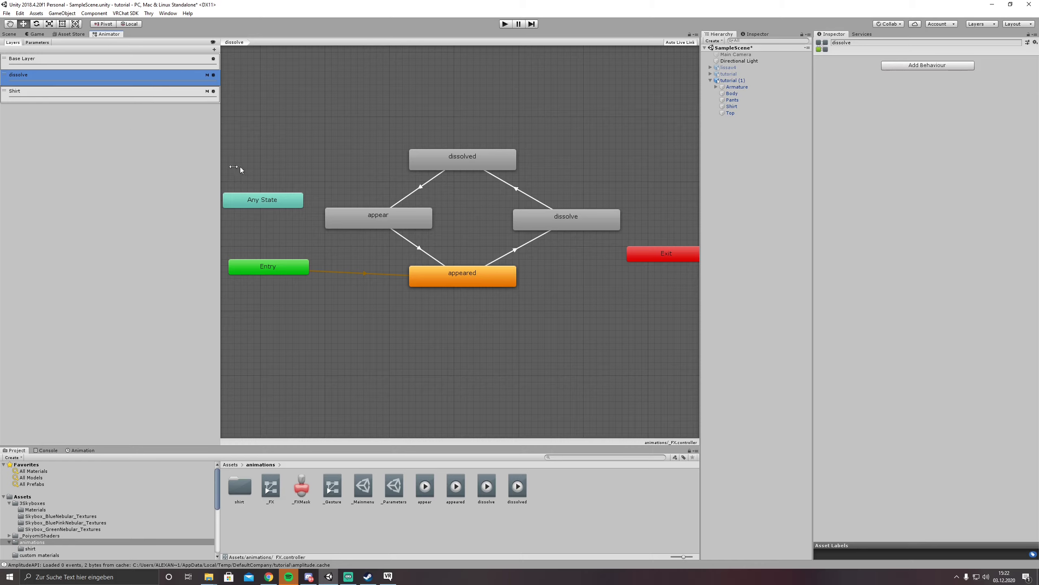
# Show the Shirt layer graph and delete the unused New State.
pyautogui.click(31, 93)
pyautogui.moveTo(387, 254); pyautogui.dragTo(372, 283, button='middle')
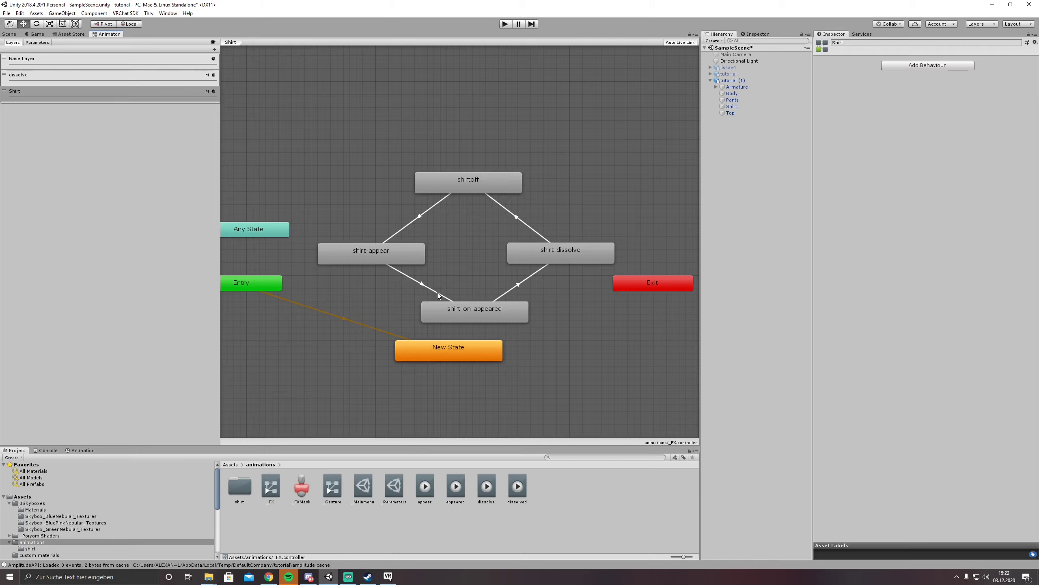
pyautogui.click(438, 353)
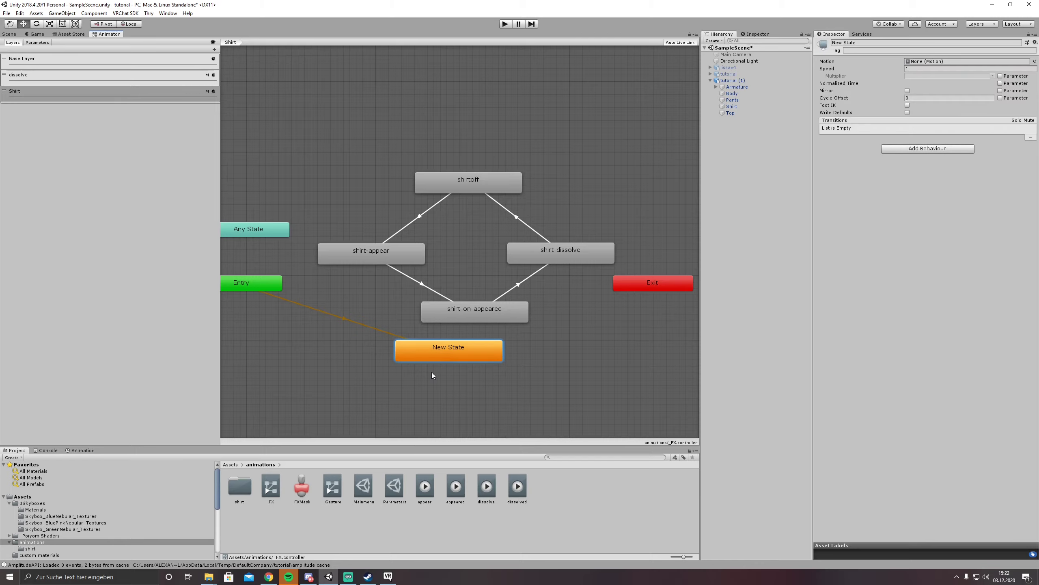
pyautogui.press('Delete')
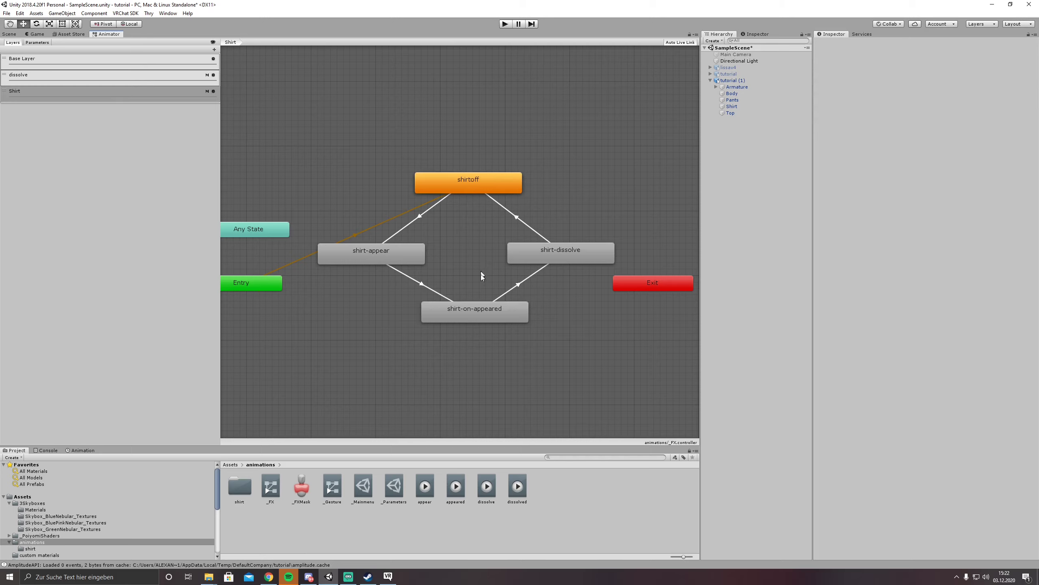
# Check the shirt-on-appeared clip in the Animation window, then delete the shirt-on-appeared state.
pyautogui.moveTo(464, 343); pyautogui.dragTo(487, 273, button='middle')
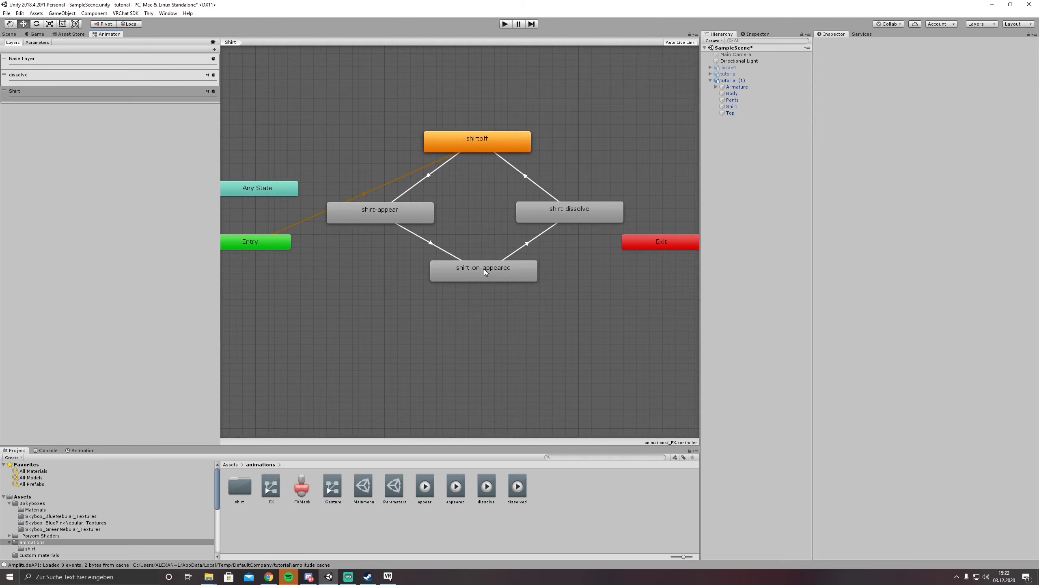
pyautogui.click(485, 272)
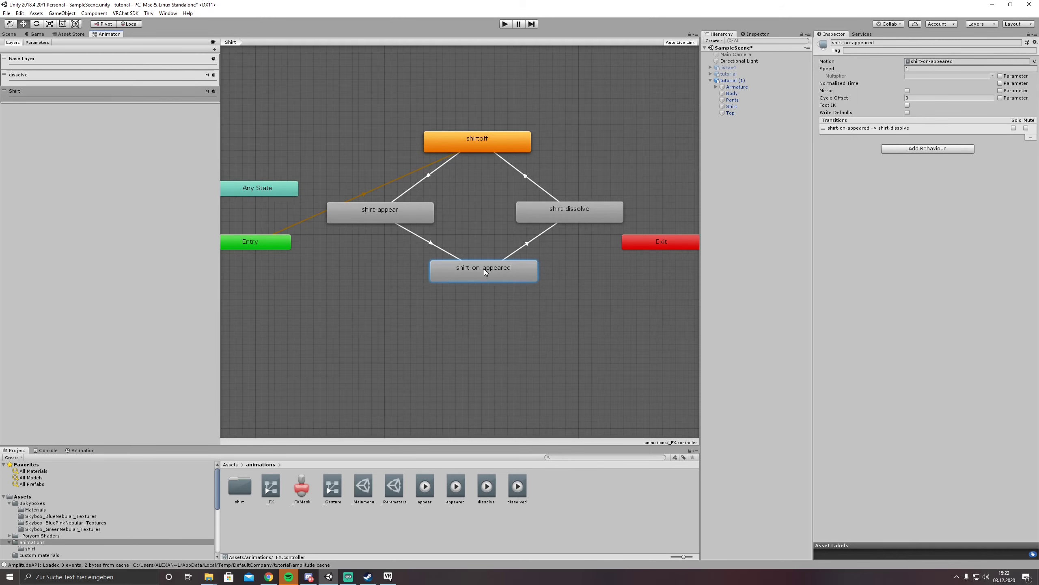
pyautogui.click(81, 450)
pyautogui.click(52, 464)
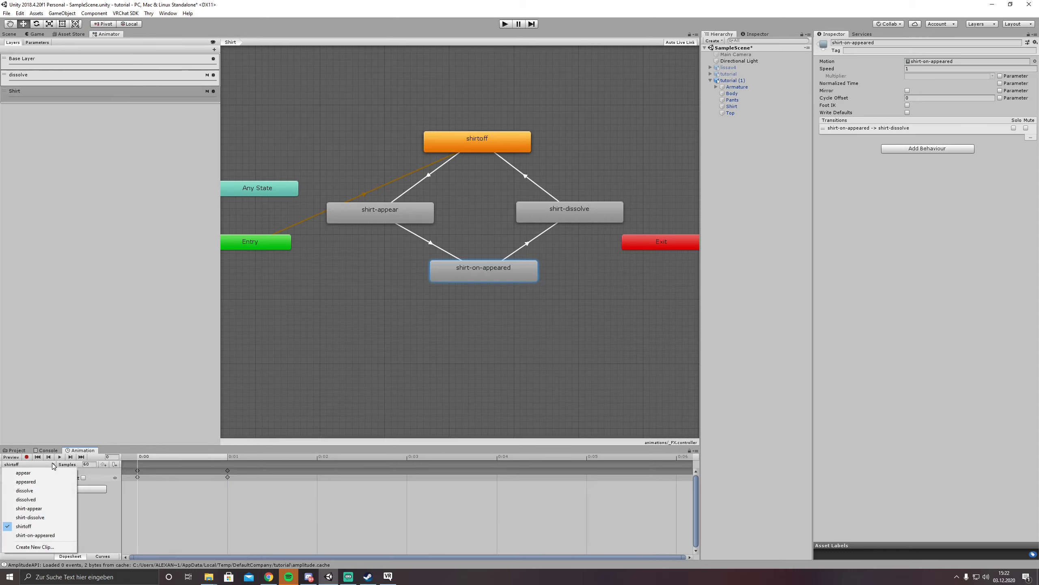
pyautogui.click(37, 536)
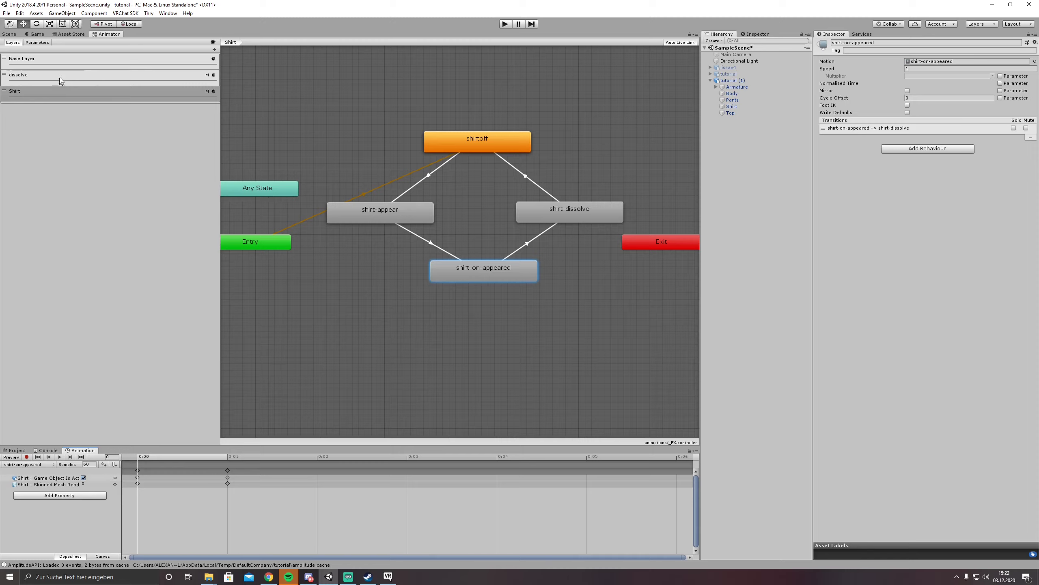
pyautogui.click(467, 299)
pyautogui.click(470, 272)
pyautogui.press('Delete')
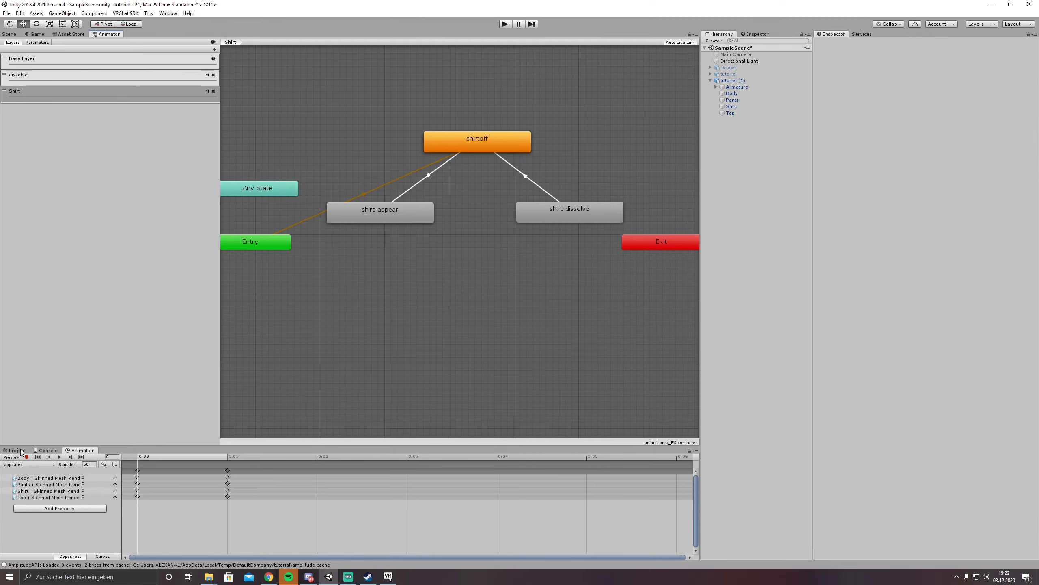
# Add a shirton state from the shirton clip in the shirt animations folder and check its properties.
pyautogui.click(20, 450)
pyautogui.doubleClick(240, 491)
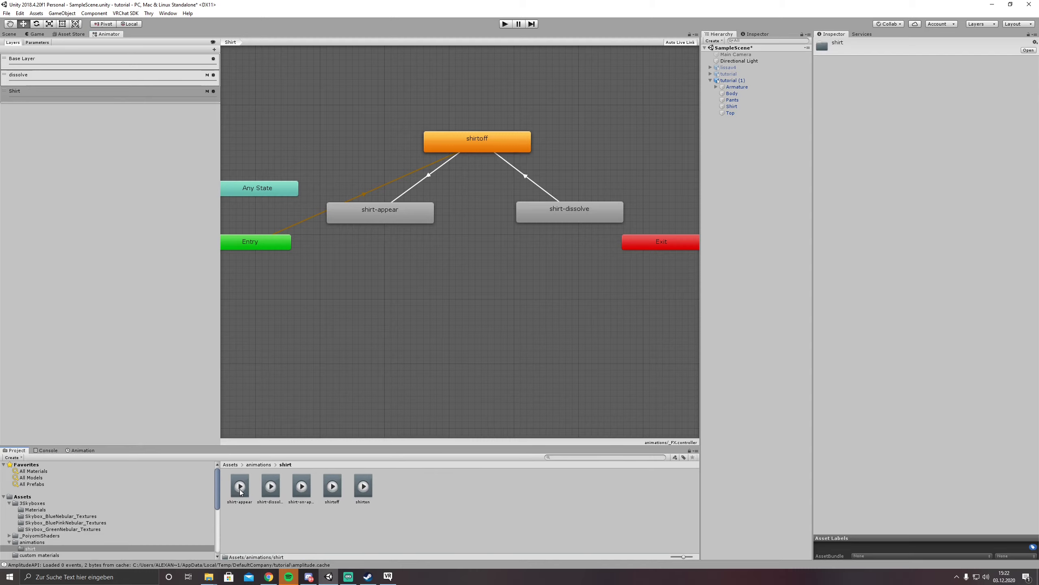
pyautogui.moveTo(364, 487); pyautogui.dragTo(489, 278)
pyautogui.click(81, 450)
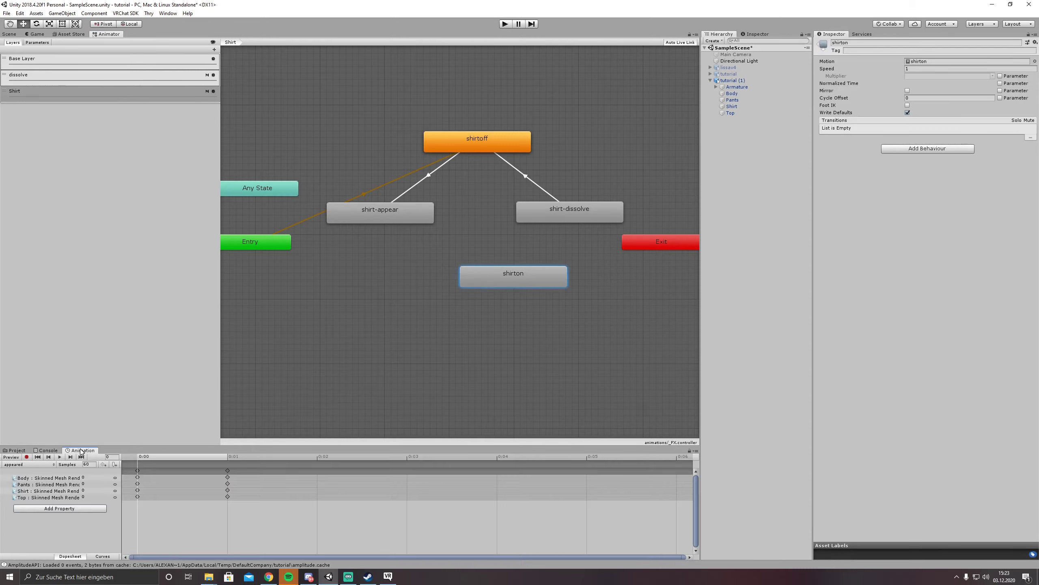
pyautogui.click(47, 464)
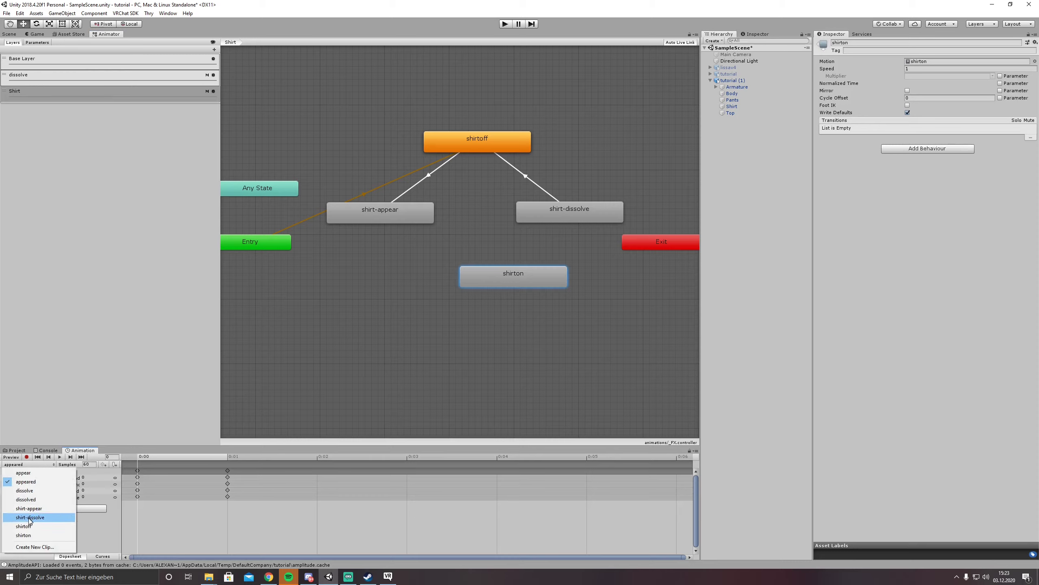
pyautogui.click(24, 535)
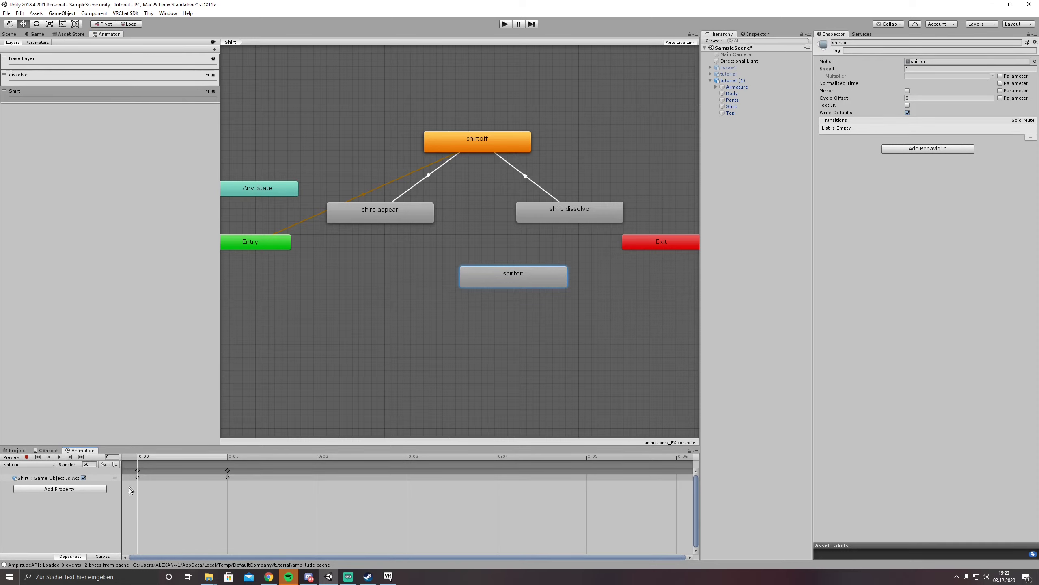
# Create transitions from shirt-appear to shirton and from shirton to shirt-dissolve.
pyautogui.rightClick(424, 222)
pyautogui.click(444, 227)
pyautogui.click(477, 267)
pyautogui.rightClick(518, 278)
pyautogui.click(536, 284)
pyautogui.click(556, 219)
pyautogui.moveTo(530, 270); pyautogui.dragTo(469, 276)
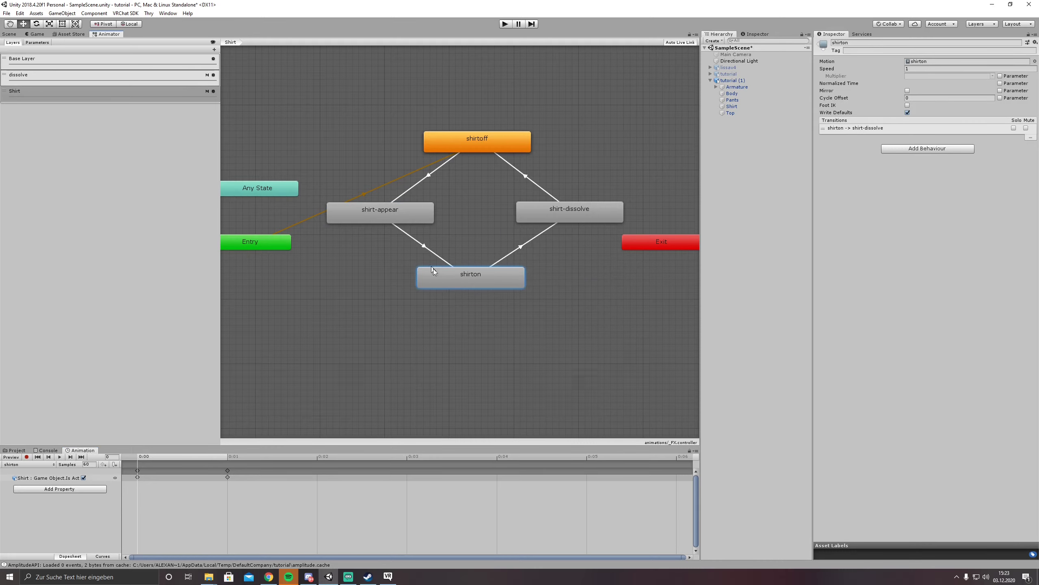
# Make shirton the layer's default state with Write Defaults turned off.
pyautogui.rightClick(495, 274)
pyautogui.click(515, 289)
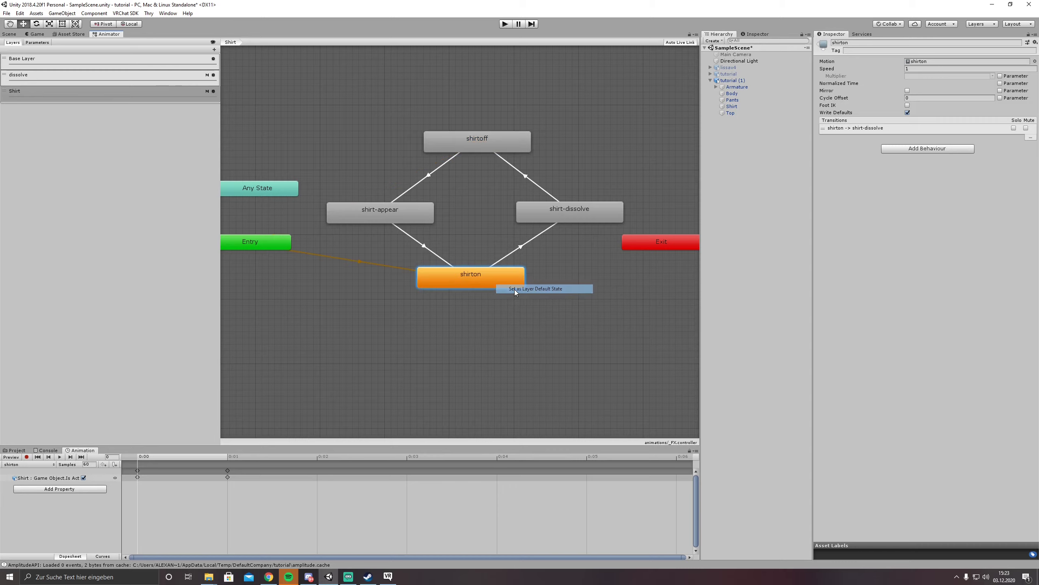
pyautogui.click(907, 112)
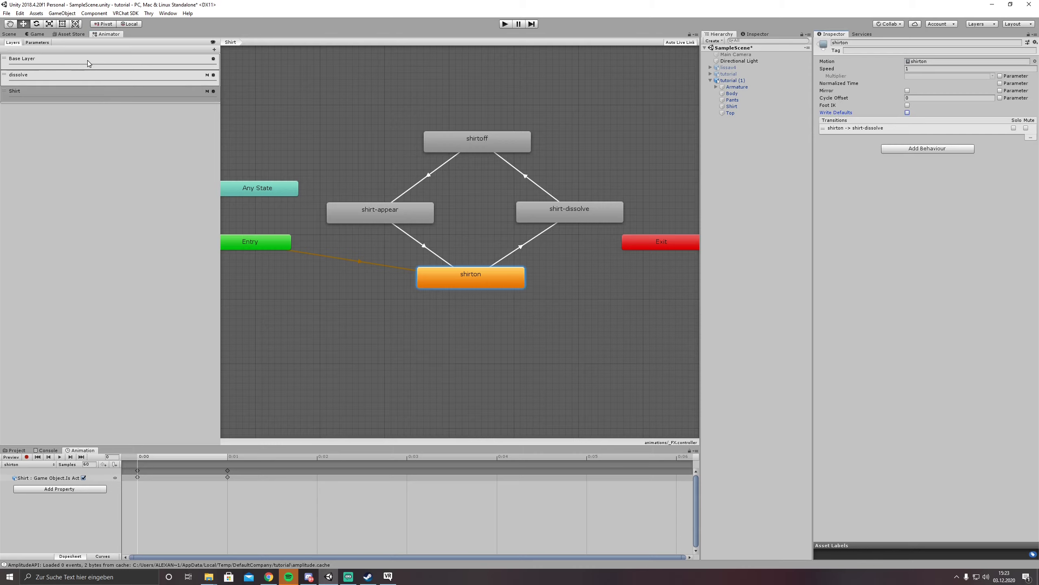
pyautogui.click(88, 63)
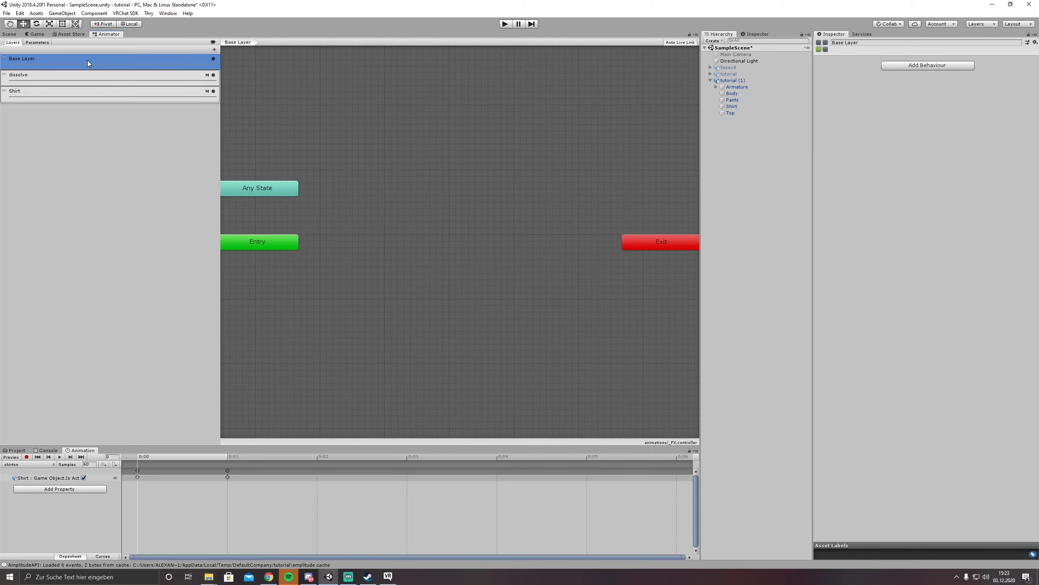
# Show the Shirt layer and zoom in on its shirtoff, shirt-appear, shirton and shirt-dissolve states.
pyautogui.click(93, 96)
pyautogui.scroll(2, 477, 310)
pyautogui.moveTo(476, 298); pyautogui.dragTo(476, 351, button='middle')
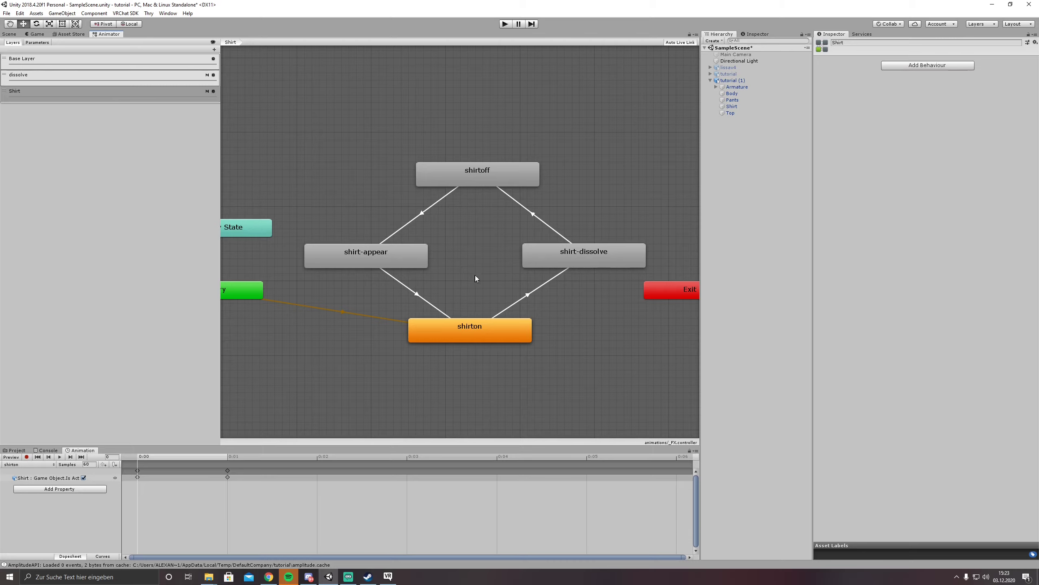
# Spread out the shirt-dissolve and shirt-appear nodes and add a shirton→shirtoff transition.
pyautogui.moveTo(561, 255); pyautogui.dragTo(569, 244)
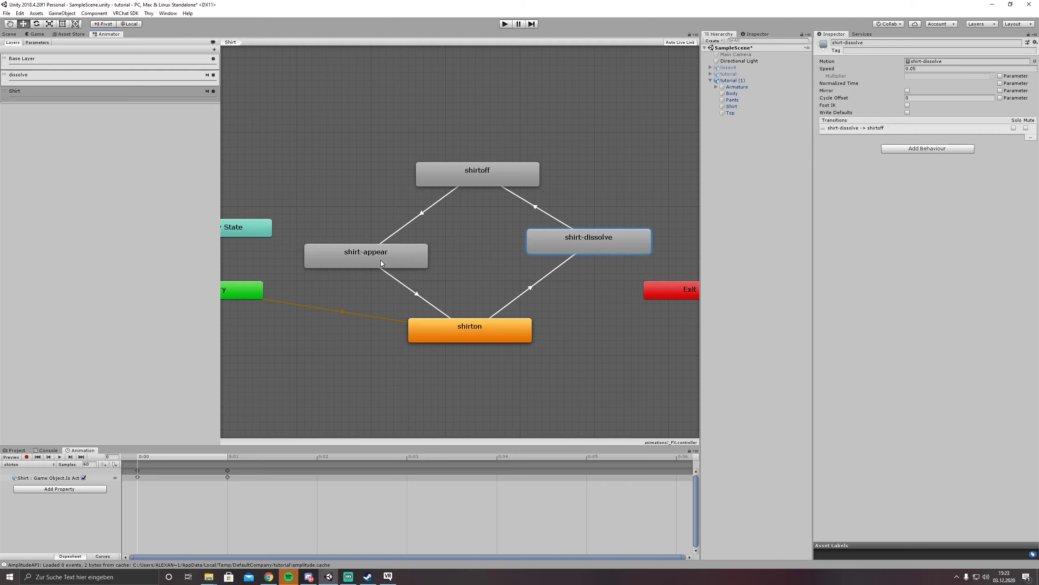
pyautogui.moveTo(380, 262); pyautogui.dragTo(373, 255)
pyautogui.rightClick(502, 334)
pyautogui.click(534, 339)
pyautogui.click(483, 168)
# Add a transition from shirtoff back to shirton.
pyautogui.click(478, 171)
pyautogui.rightClick(477, 171)
pyautogui.click(496, 177)
pyautogui.click(471, 347)
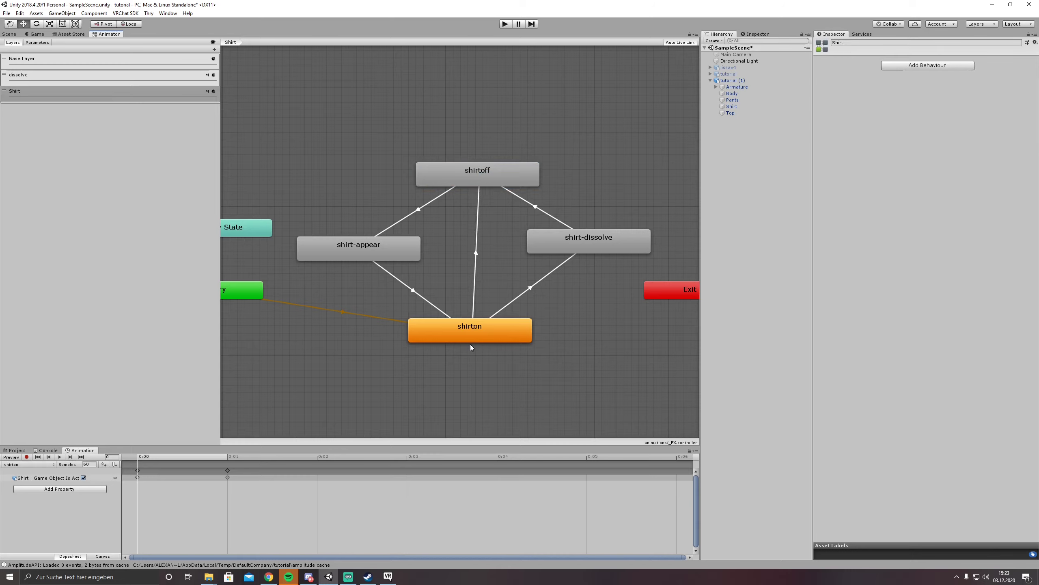
pyautogui.rightClick(478, 171)
pyautogui.click(496, 177)
pyautogui.click(451, 325)
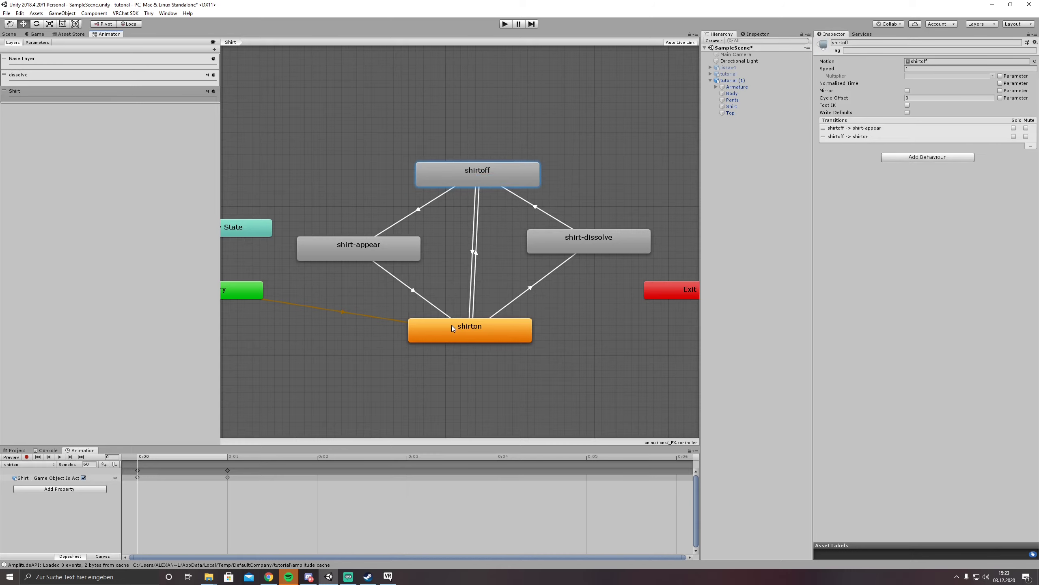
pyautogui.moveTo(487, 181); pyautogui.dragTo(478, 180)
# Toggle the avatar's Shirt object off and on in the Scene view to test it.
pyautogui.click(732, 106)
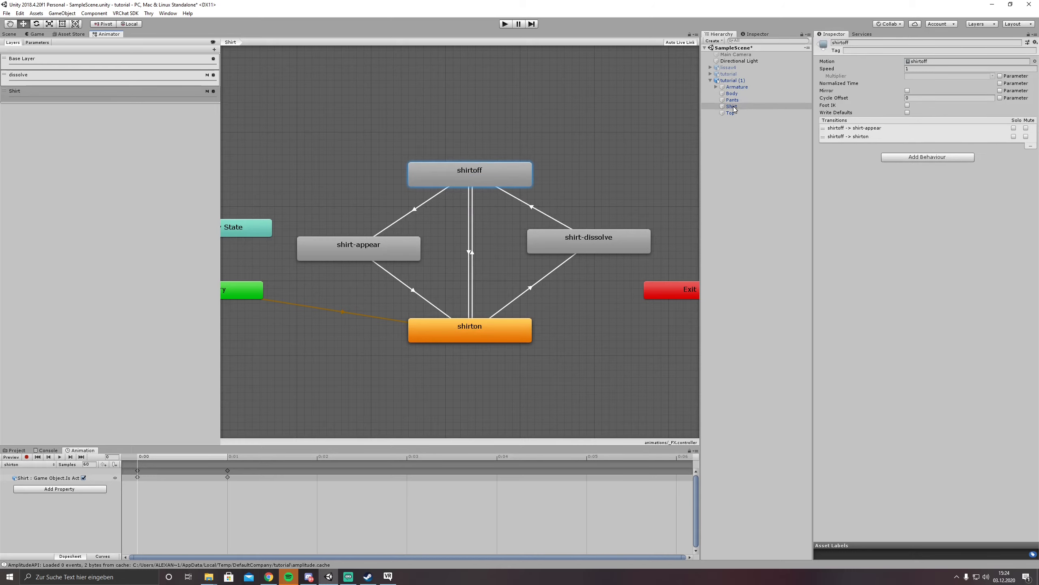
pyautogui.click(833, 44)
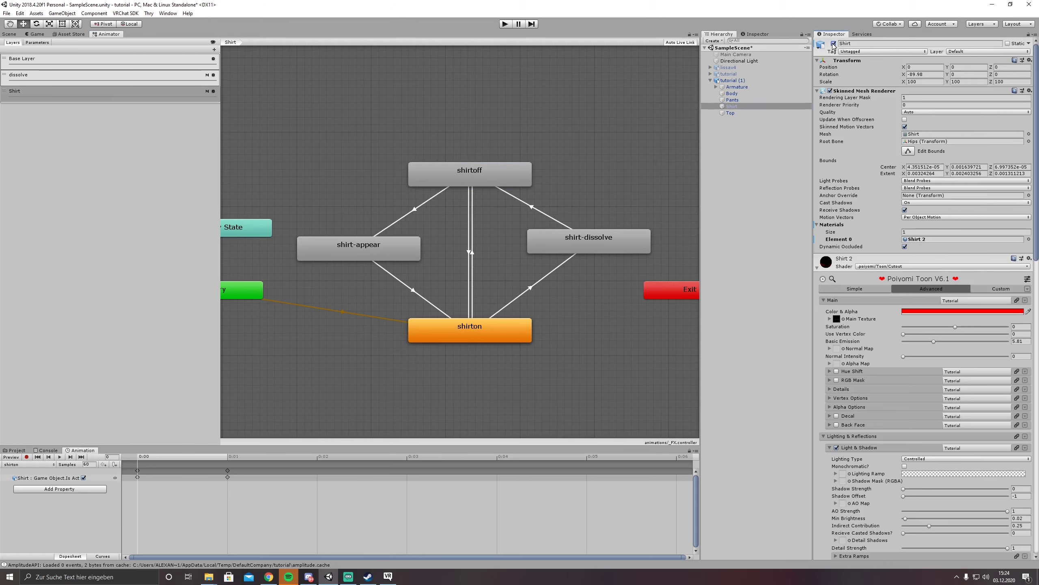
pyautogui.click(9, 34)
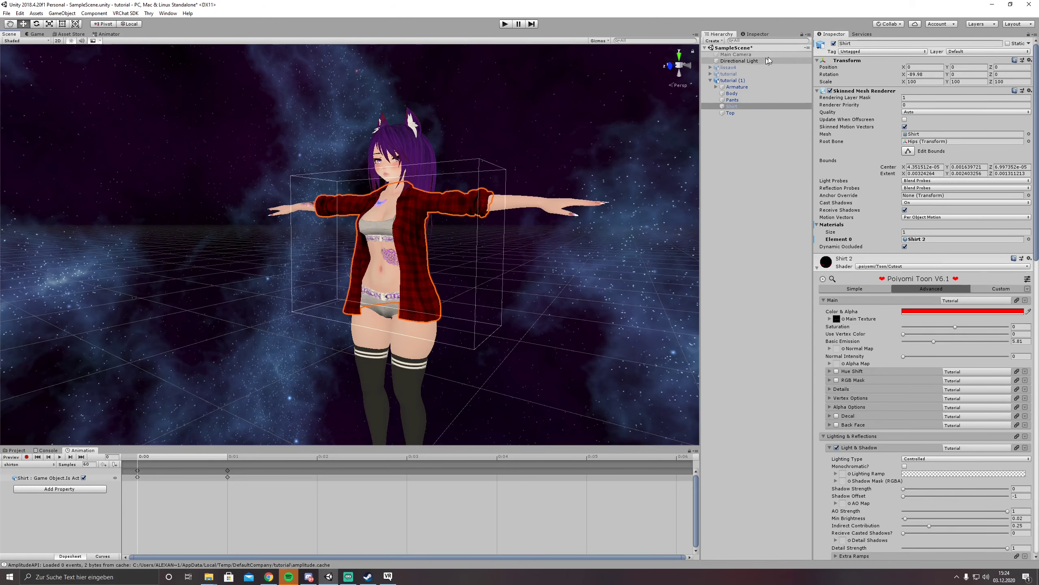
pyautogui.click(834, 43)
pyautogui.click(833, 43)
pyautogui.click(833, 44)
pyautogui.click(834, 43)
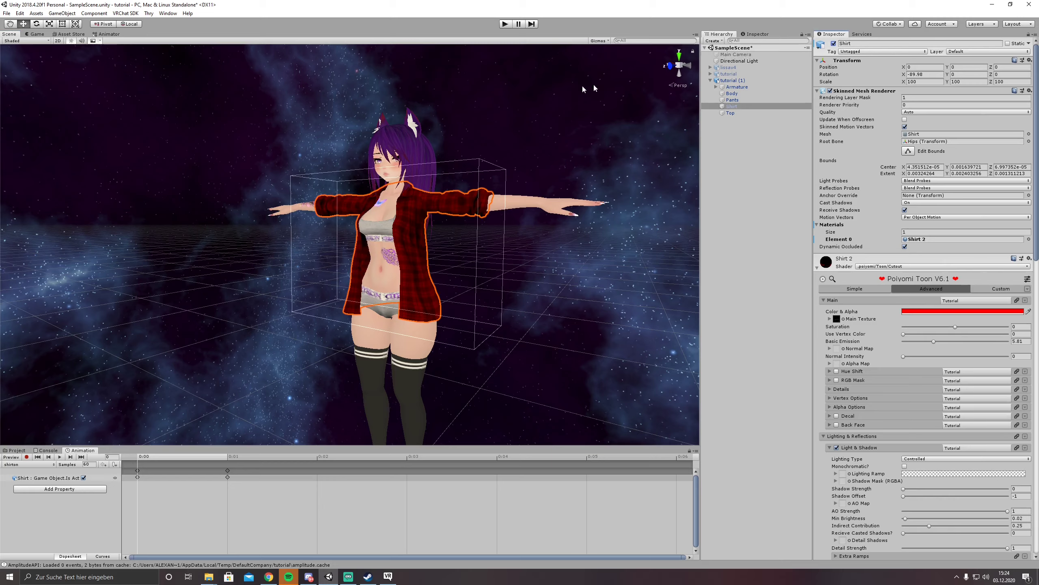
pyautogui.click(108, 34)
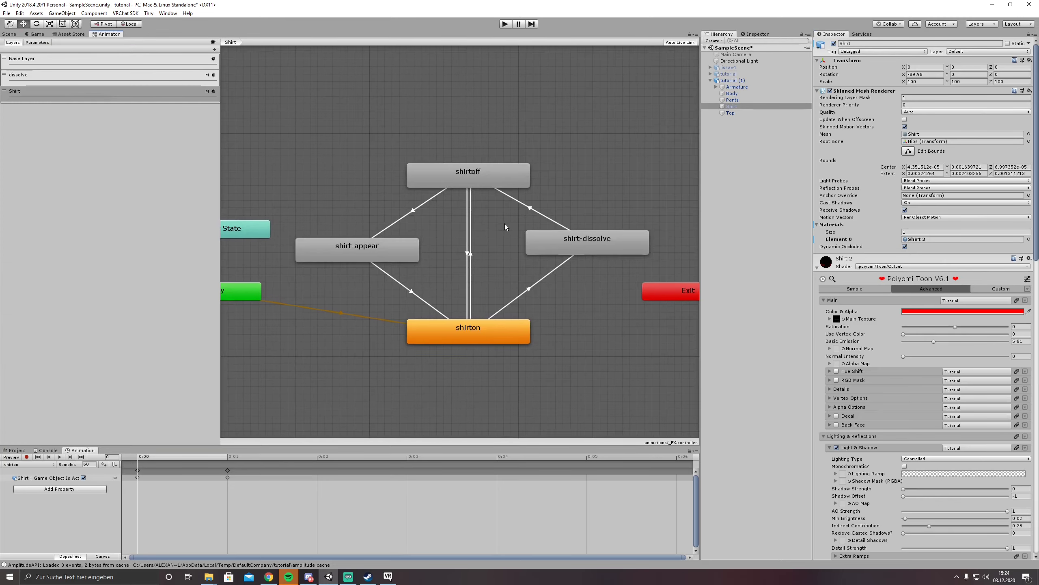
pyautogui.moveTo(505, 223); pyautogui.dragTo(486, 234, button='middle')
# Add two conditions to the shirton→shirtoff transition, setting the first to shirt Equals 1.
pyautogui.click(453, 275)
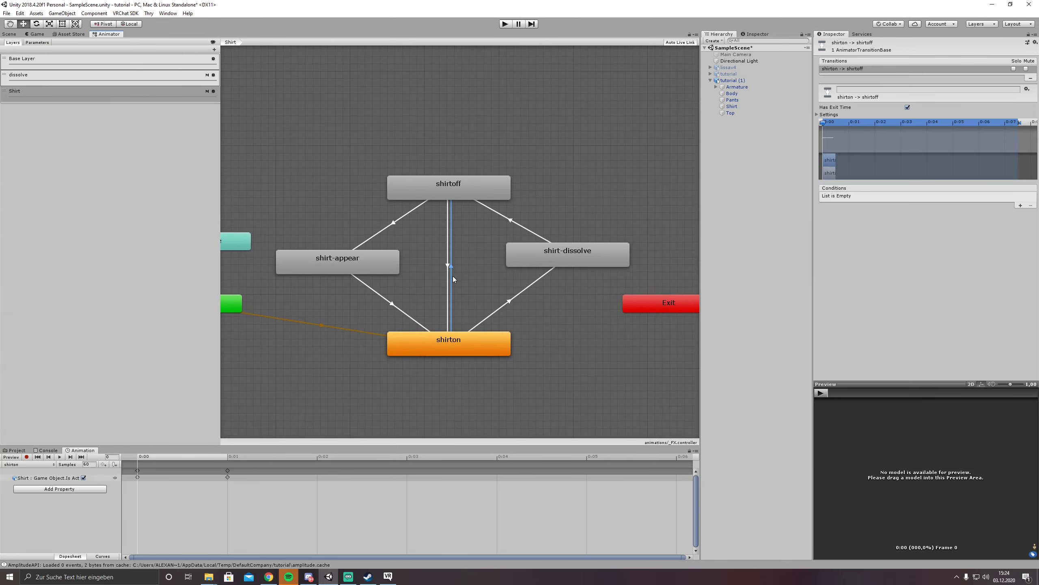
pyautogui.click(1020, 205)
pyautogui.click(1020, 205)
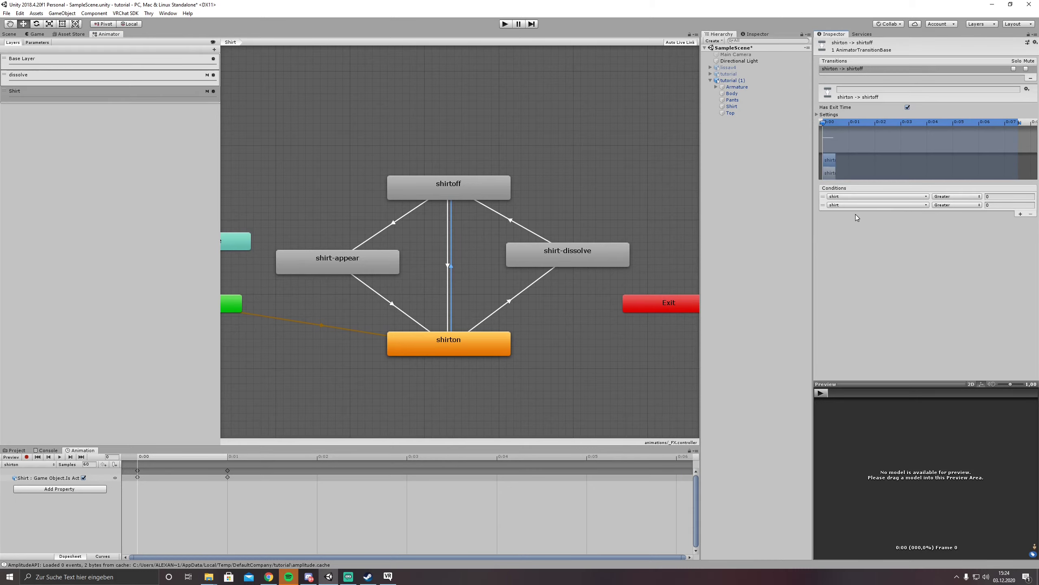
pyautogui.click(953, 198)
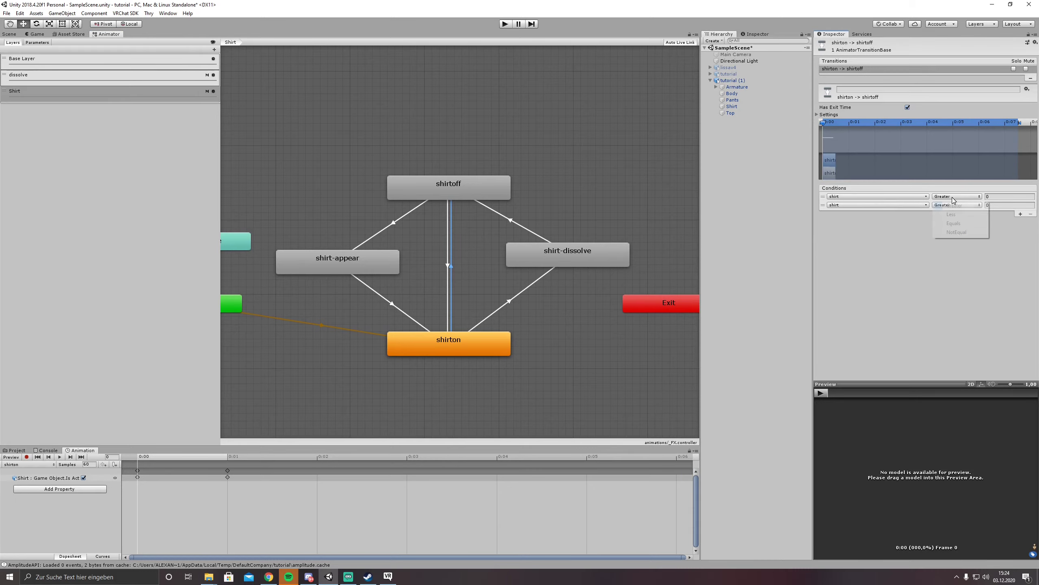
pyautogui.click(953, 224)
pyautogui.click(998, 197)
pyautogui.write('1')
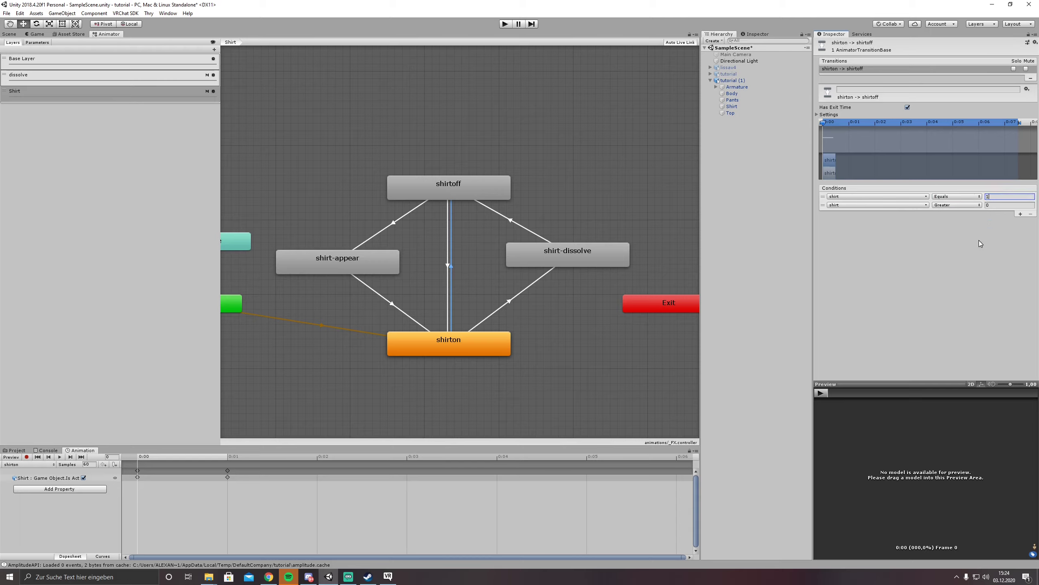
# Set the second condition to dissolve Equals 1.
pyautogui.click(878, 206)
pyautogui.click(850, 238)
pyautogui.click(940, 206)
pyautogui.click(957, 232)
pyautogui.click(987, 205)
pyautogui.write('1')
pyautogui.press('Return')
pyautogui.click(102, 81)
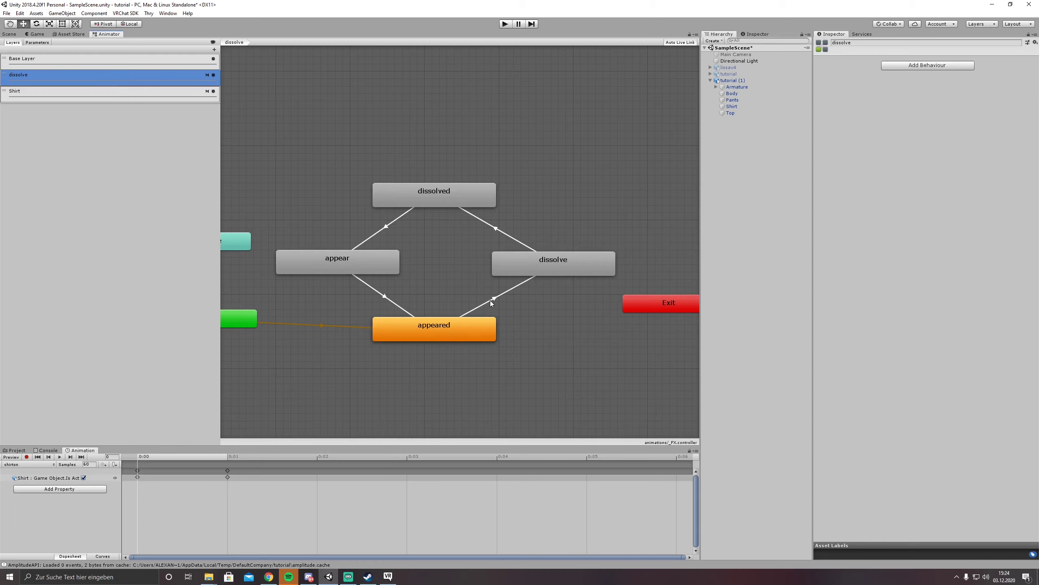
pyautogui.click(491, 302)
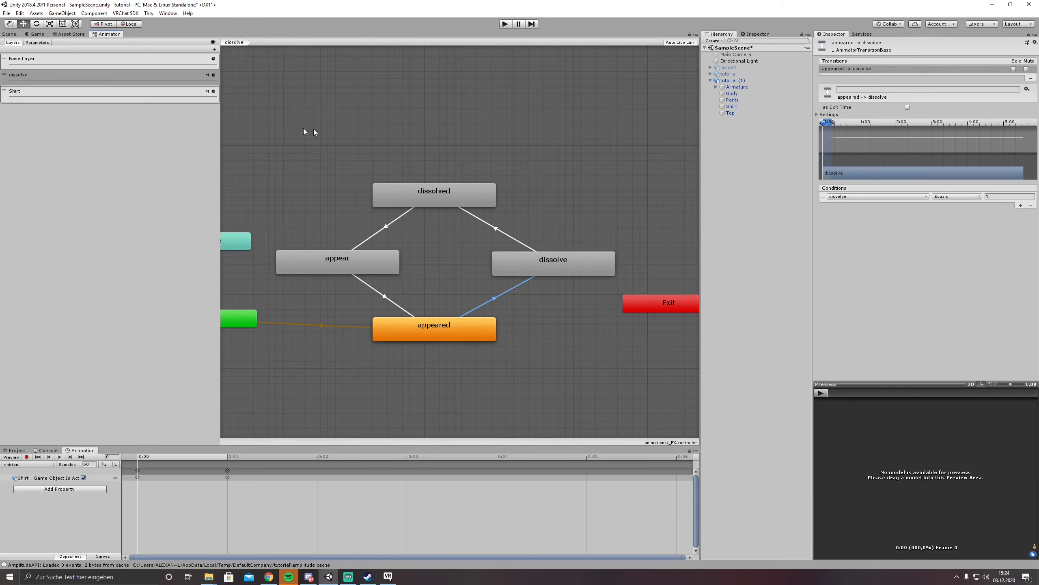
pyautogui.click(138, 94)
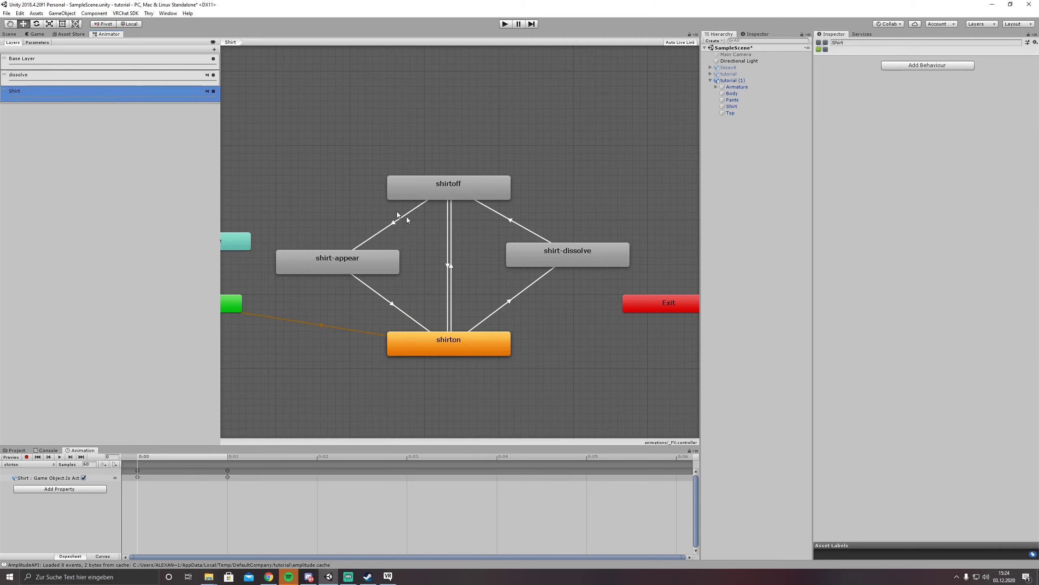
pyautogui.click(452, 286)
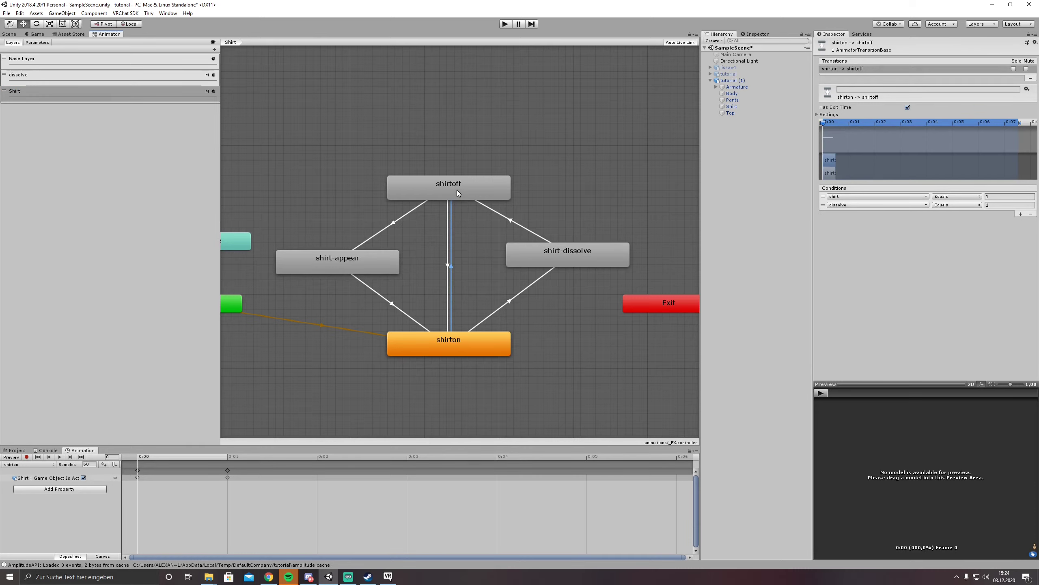
pyautogui.click(9, 34)
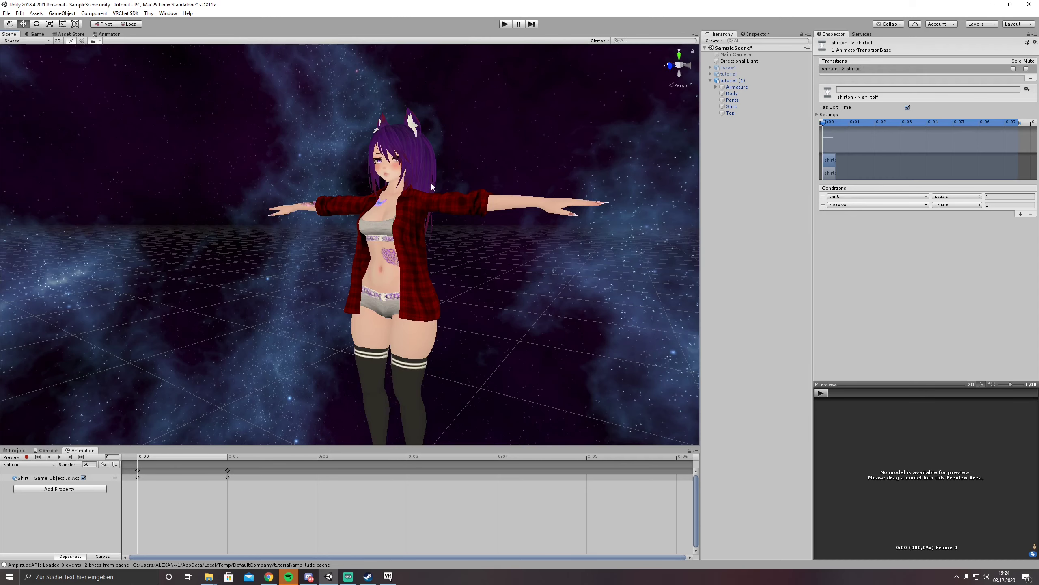
pyautogui.click(743, 105)
pyautogui.click(834, 44)
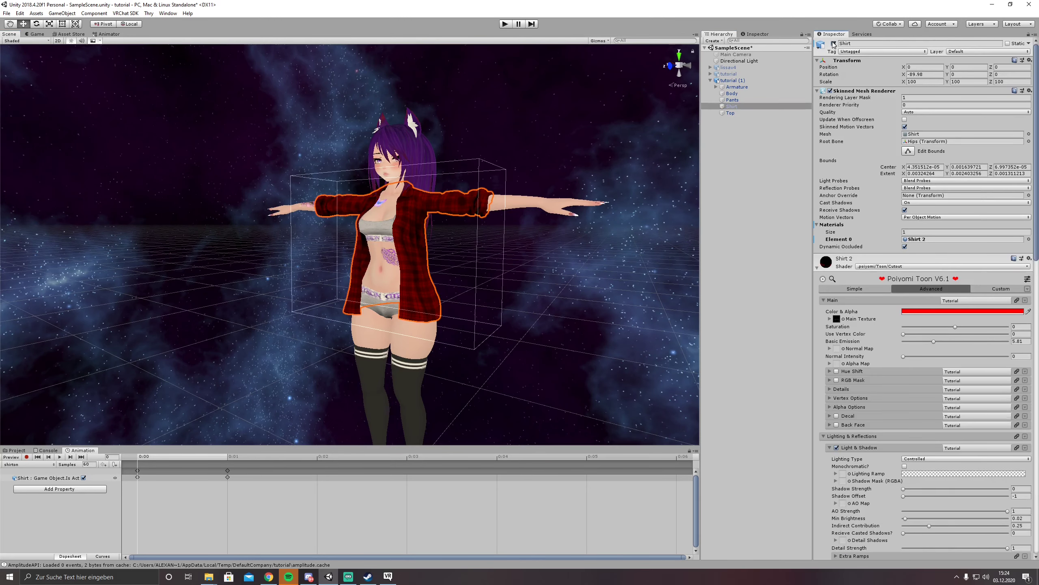
pyautogui.click(833, 44)
pyautogui.click(107, 34)
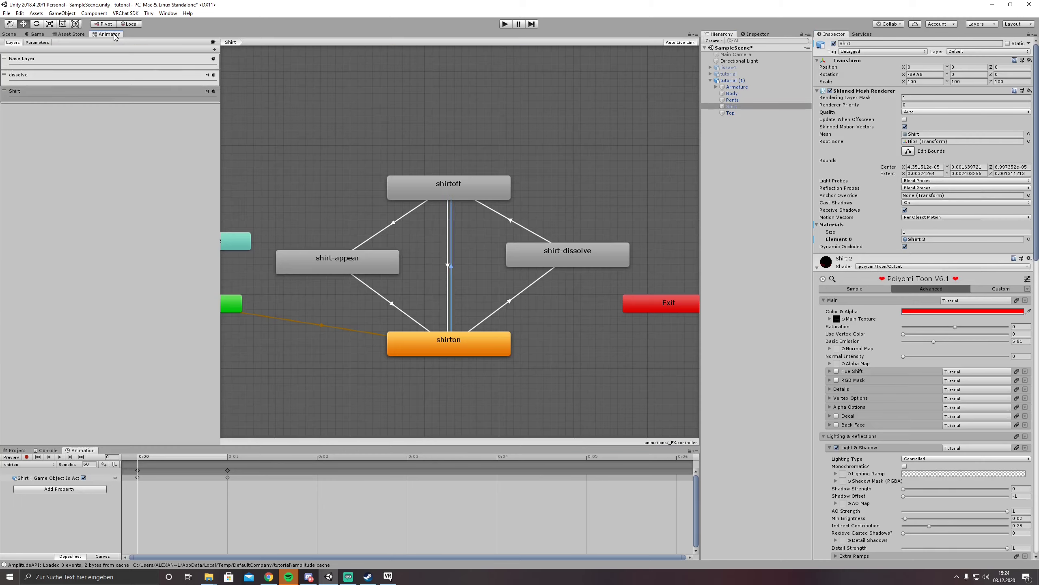
pyautogui.click(449, 251)
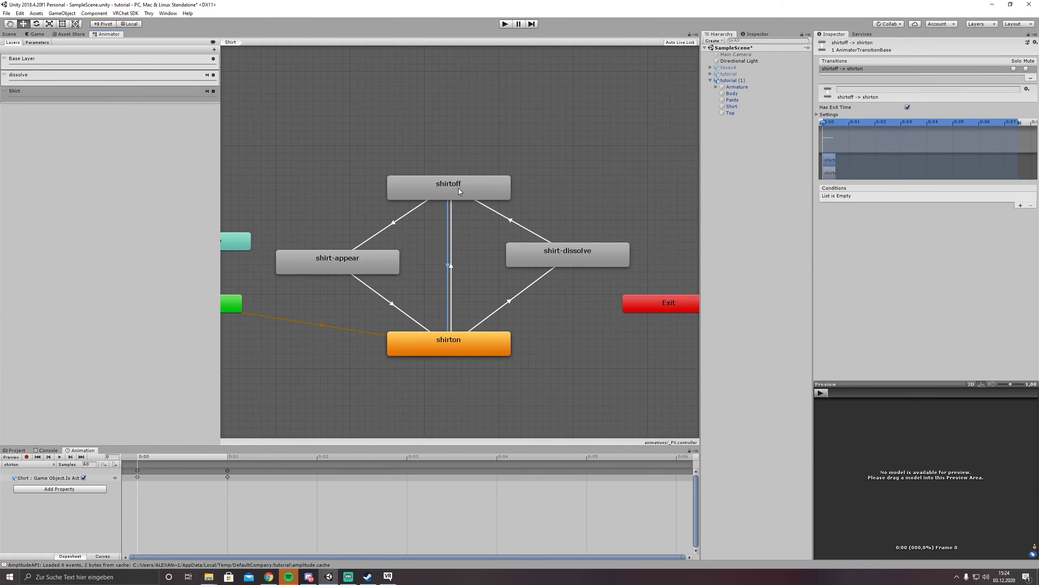
# Add two conditions to the shirtoff→shirton transition, the first being shirt Equals.
pyautogui.click(1021, 205)
pyautogui.click(1021, 213)
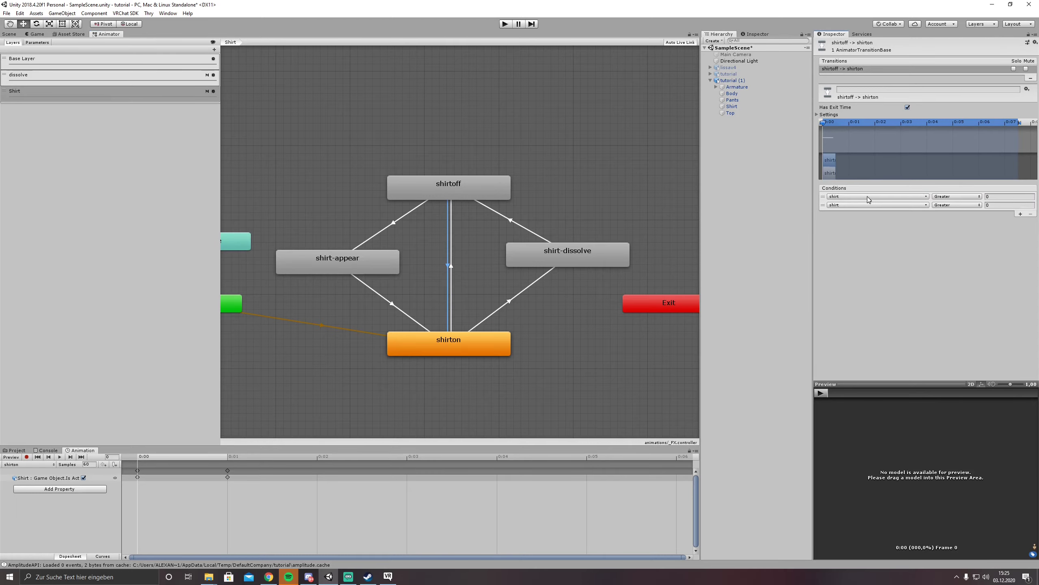
pyautogui.click(957, 204)
pyautogui.click(953, 223)
# Set the second condition to dissolve Equals 1.
pyautogui.click(859, 206)
pyautogui.click(854, 237)
pyautogui.click(950, 205)
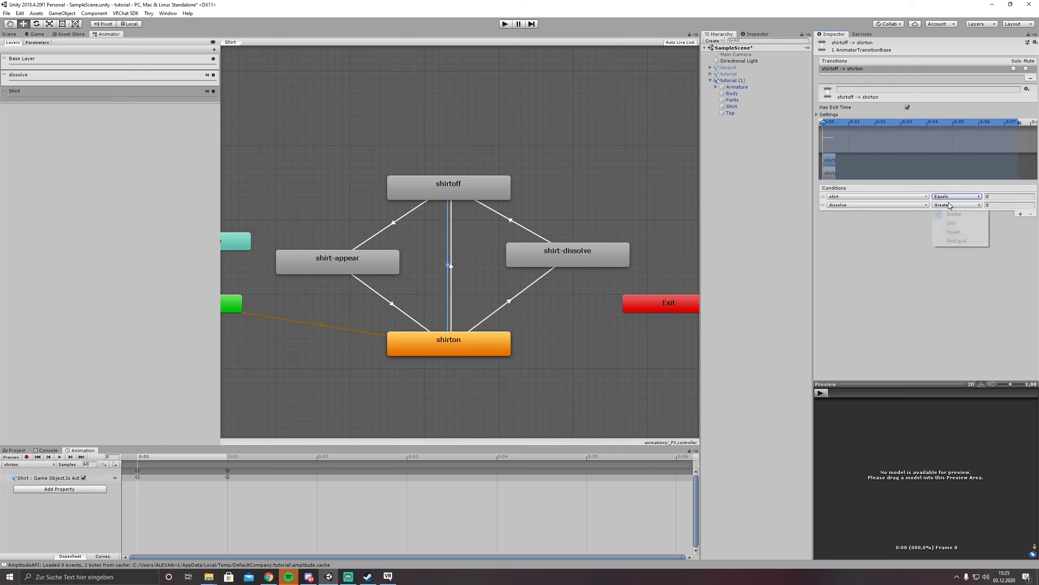
pyautogui.click(953, 232)
pyautogui.click(998, 205)
pyautogui.write('1')
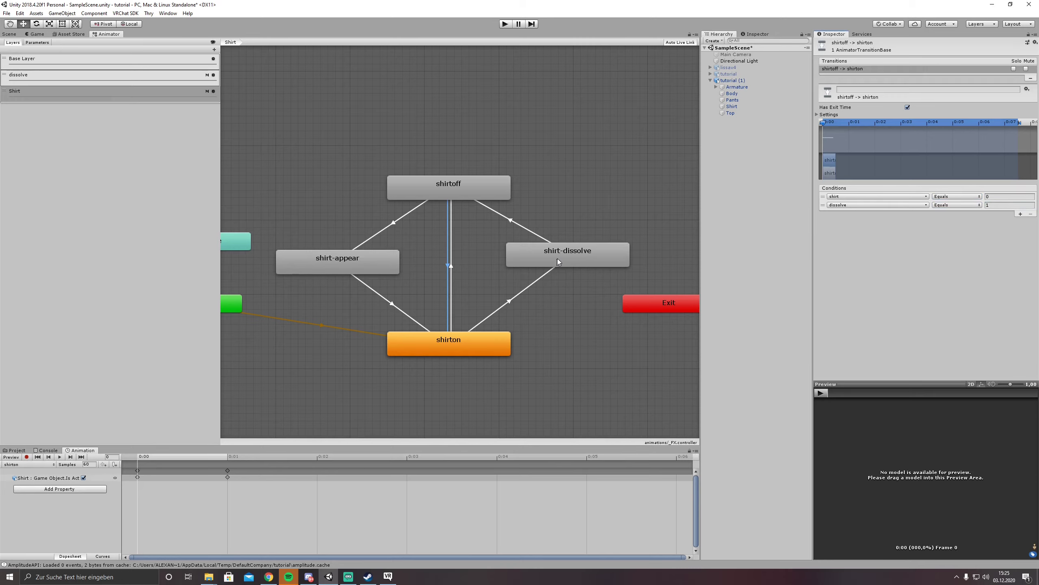
pyautogui.click(558, 262)
pyautogui.click(396, 257)
# Nudge the shirt-dissolve state slightly lower, aligning it with shirt-appear.
pyautogui.click(549, 262)
pyautogui.click(398, 261)
pyautogui.click(541, 260)
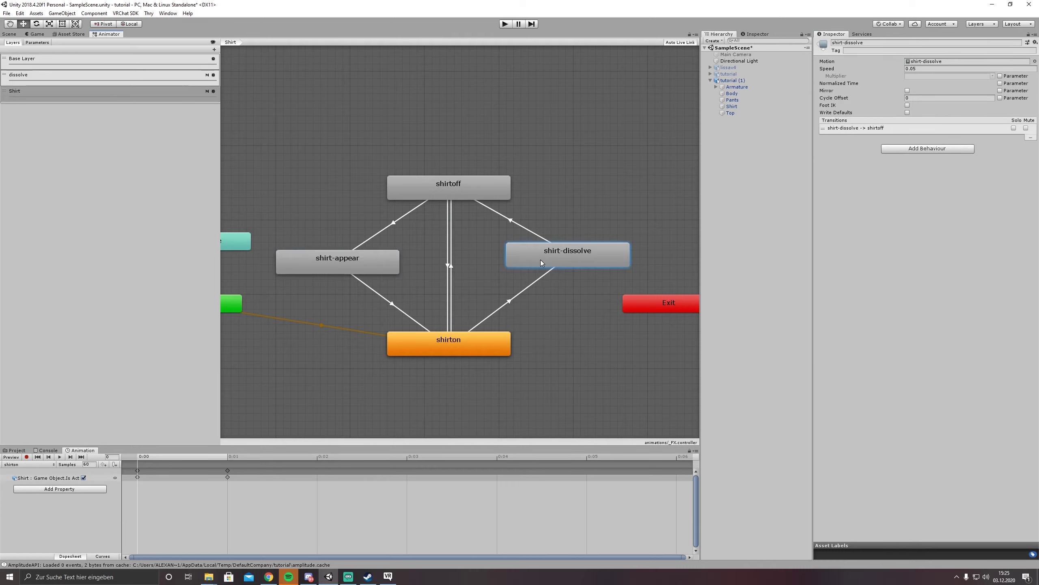
pyautogui.click(386, 263)
pyautogui.moveTo(560, 257); pyautogui.dragTo(557, 264)
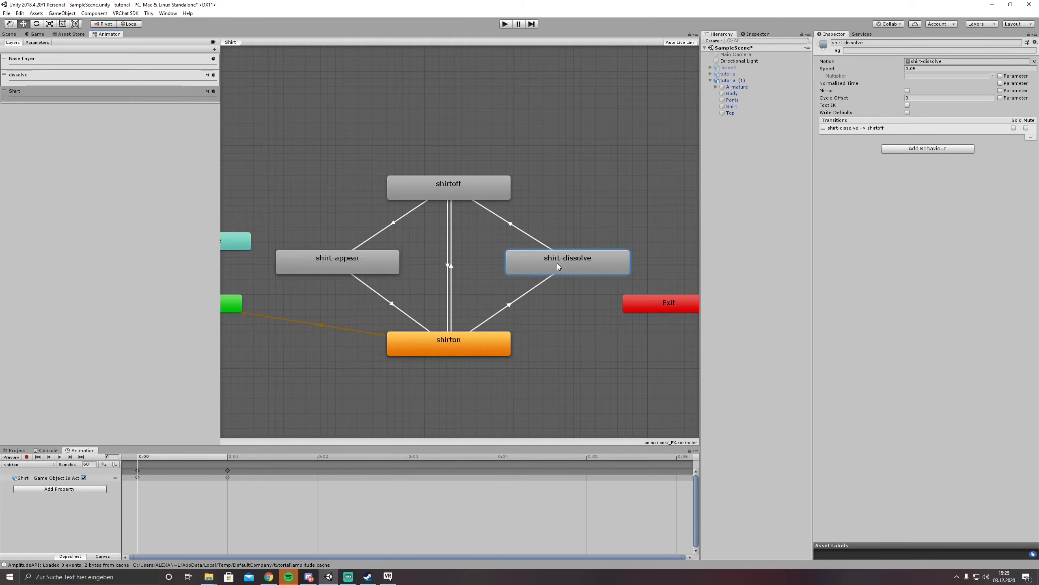
pyautogui.click(372, 268)
pyautogui.click(526, 271)
pyautogui.click(387, 267)
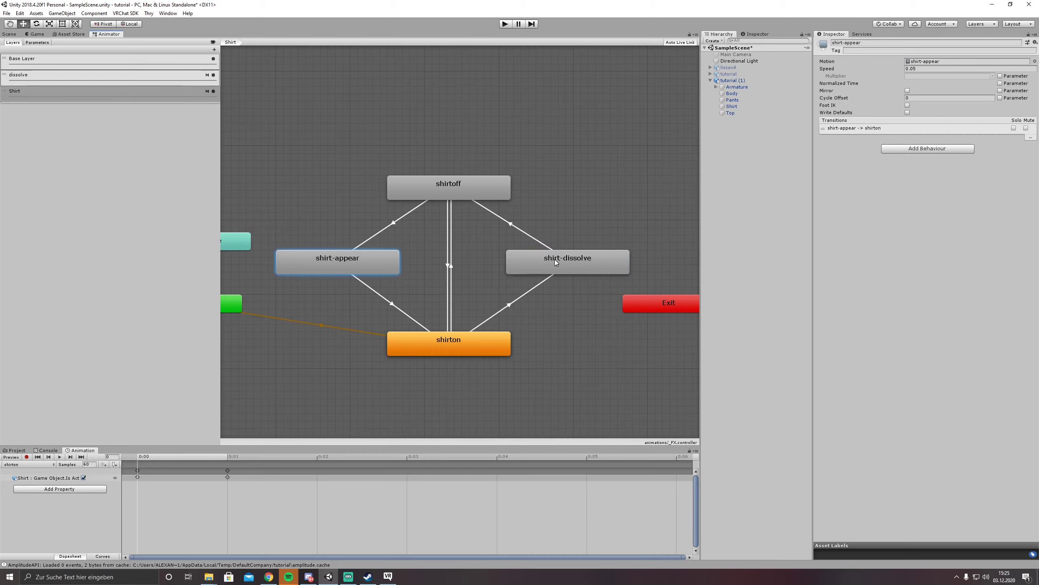
pyautogui.click(556, 262)
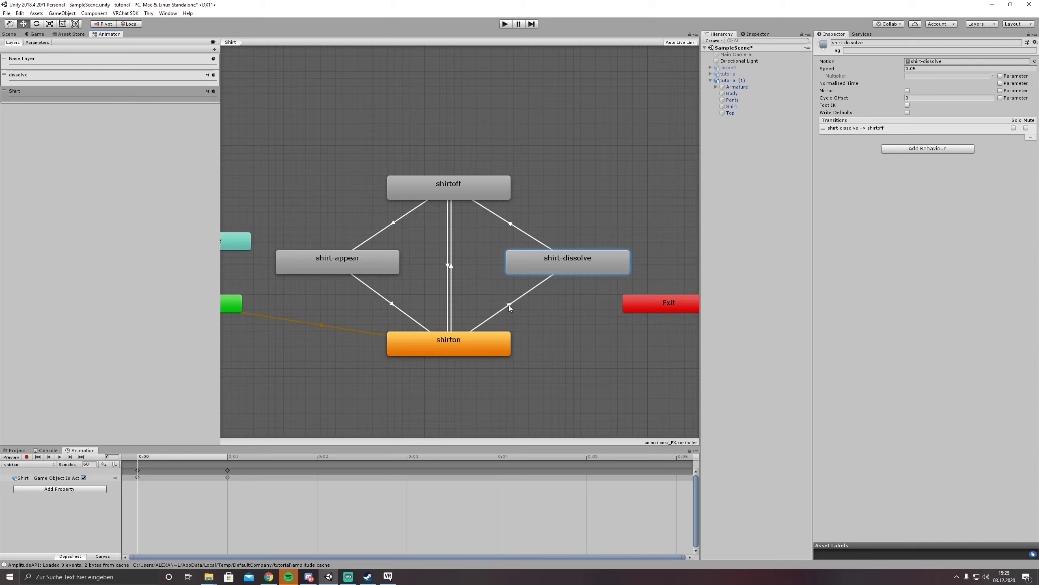
# Untick Has Exit Time on shirton→shirt-dissolve and add conditions, the first shirt Equals 1.
pyautogui.click(508, 305)
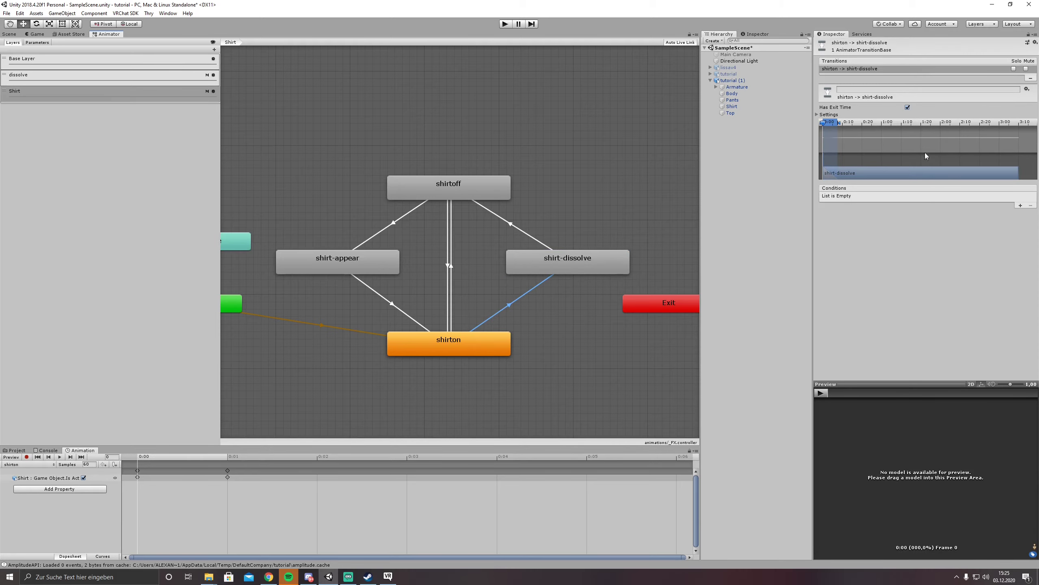
pyautogui.click(908, 107)
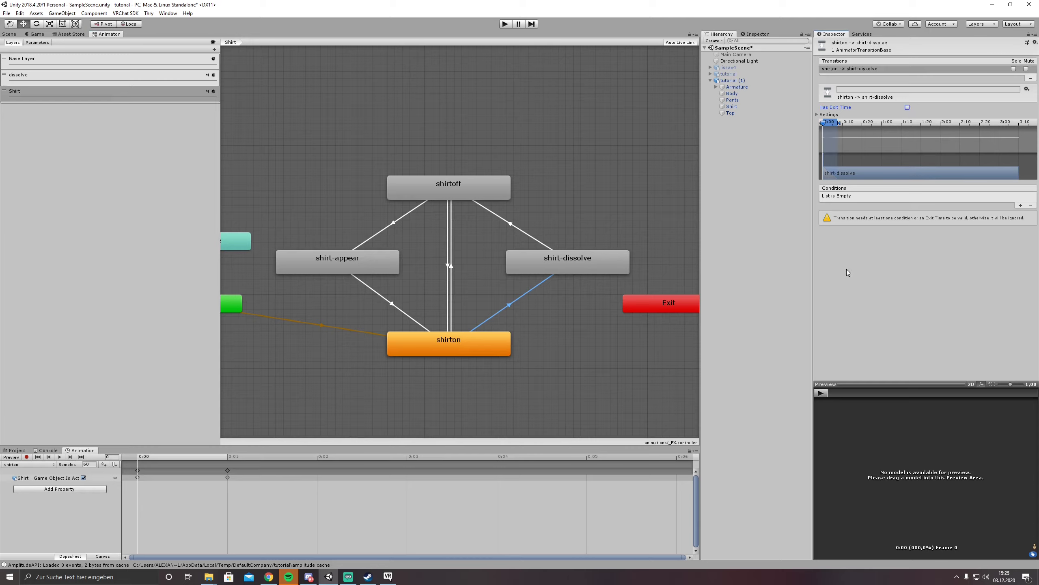
pyautogui.click(1020, 206)
pyautogui.click(1020, 205)
pyautogui.click(950, 200)
pyautogui.click(954, 225)
pyautogui.click(987, 199)
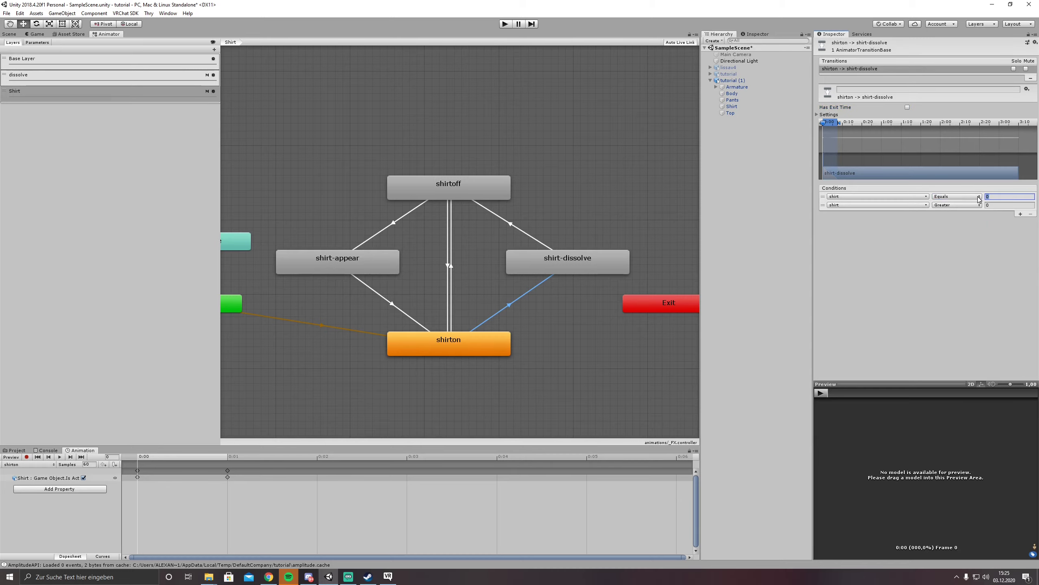
pyautogui.write('1')
pyautogui.press('Return')
# Set the second condition to dissolve Equals 0.
pyautogui.click(850, 204)
pyautogui.click(845, 239)
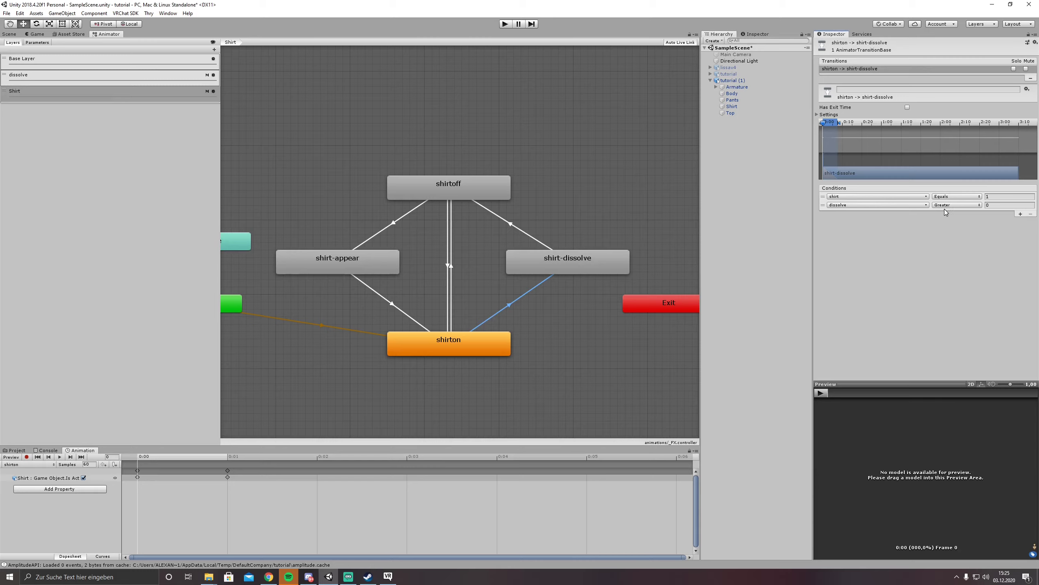
pyautogui.click(945, 206)
pyautogui.click(961, 232)
# Add a second condition, dissolve Equals 0, to the shirtoff→shirt-appear transition.
pyautogui.click(398, 218)
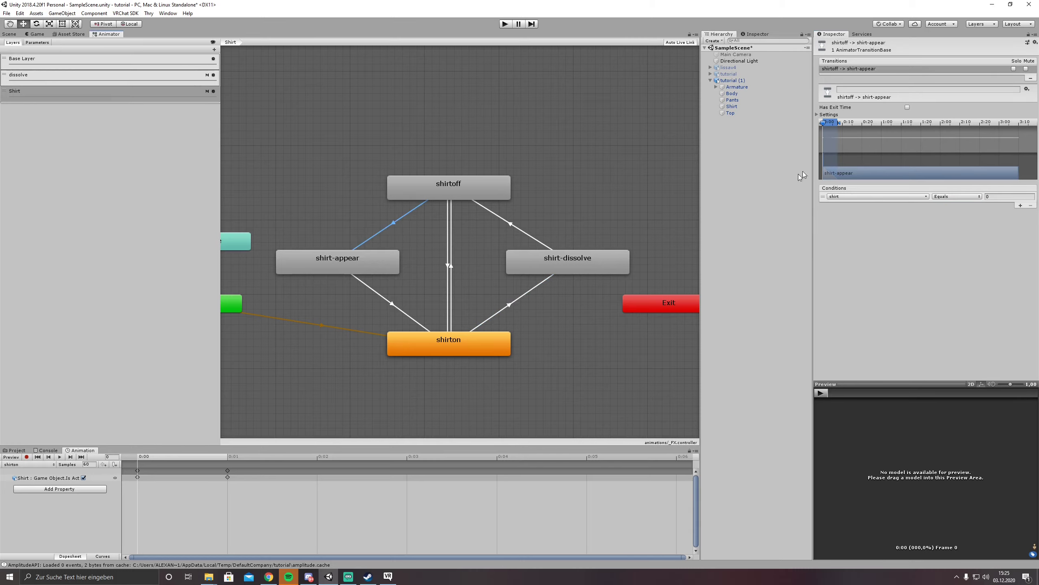
pyautogui.click(1020, 205)
pyautogui.click(886, 205)
pyautogui.click(879, 228)
pyautogui.click(951, 204)
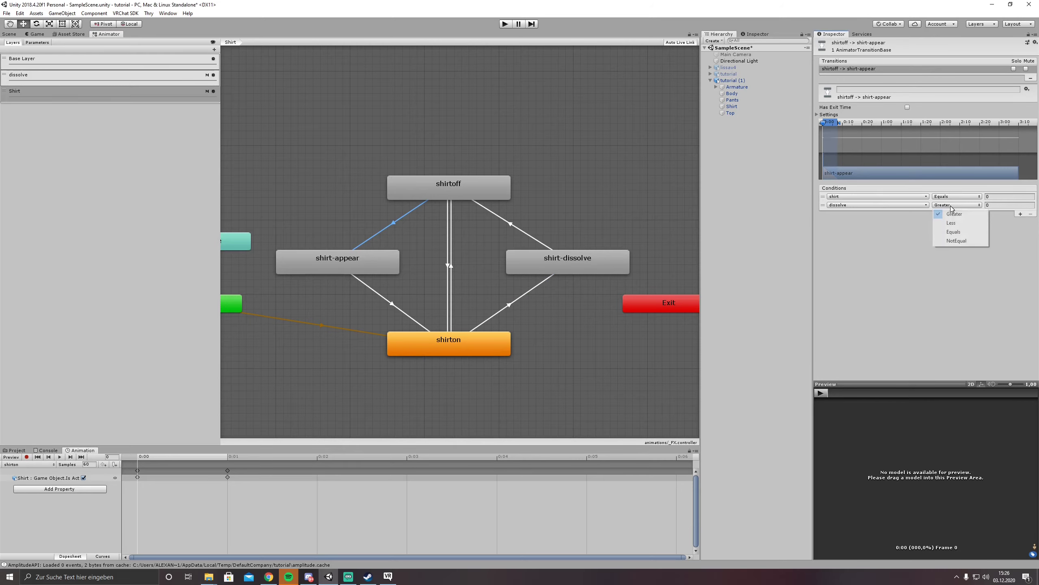
pyautogui.click(953, 232)
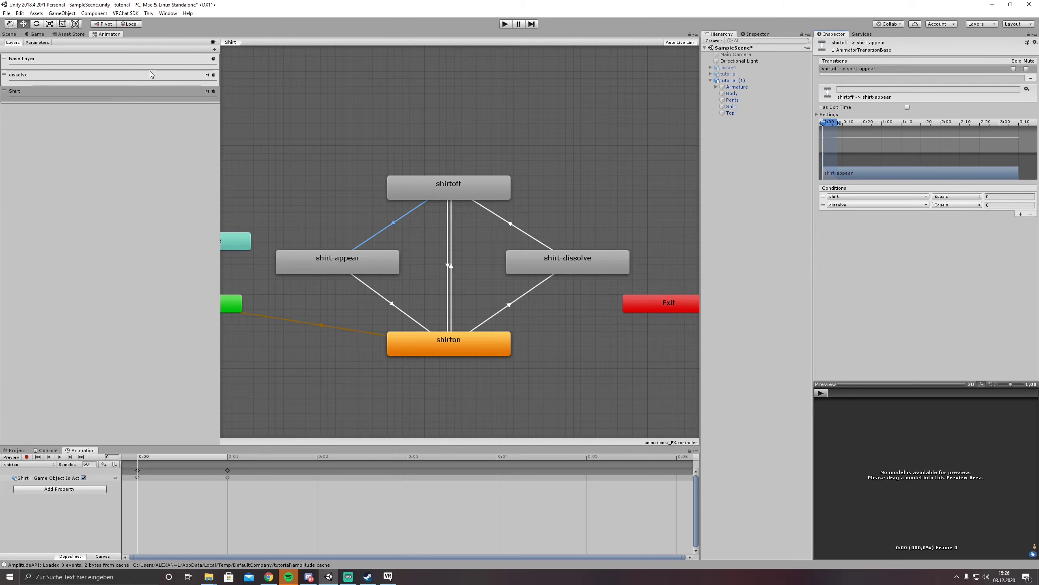
pyautogui.moveTo(111, 35); pyautogui.dragTo(348, 165)
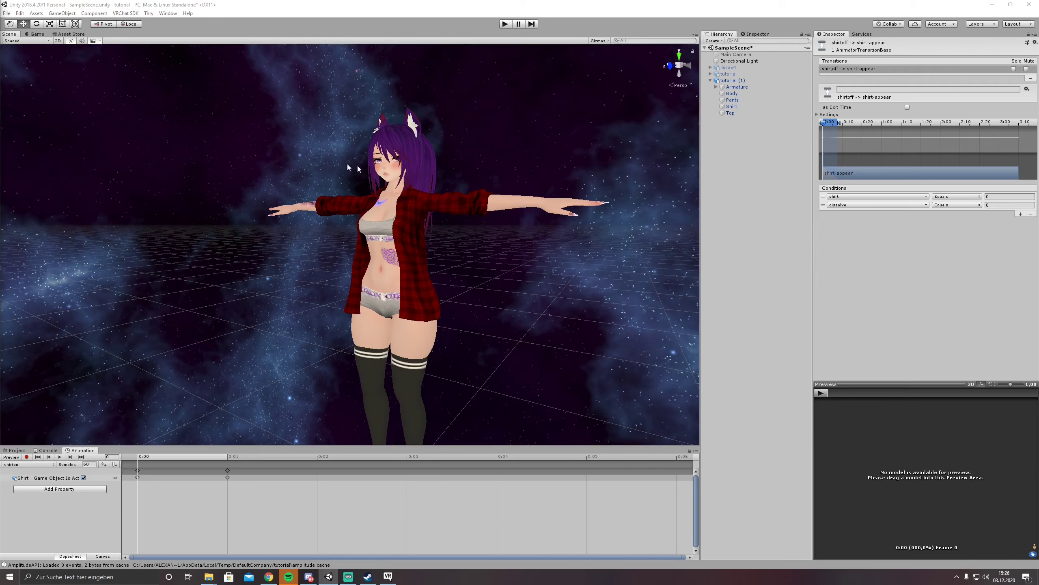
# Enter Play mode and select the avatar tutorial (1) in the 3D scene view.
pyautogui.click(506, 24)
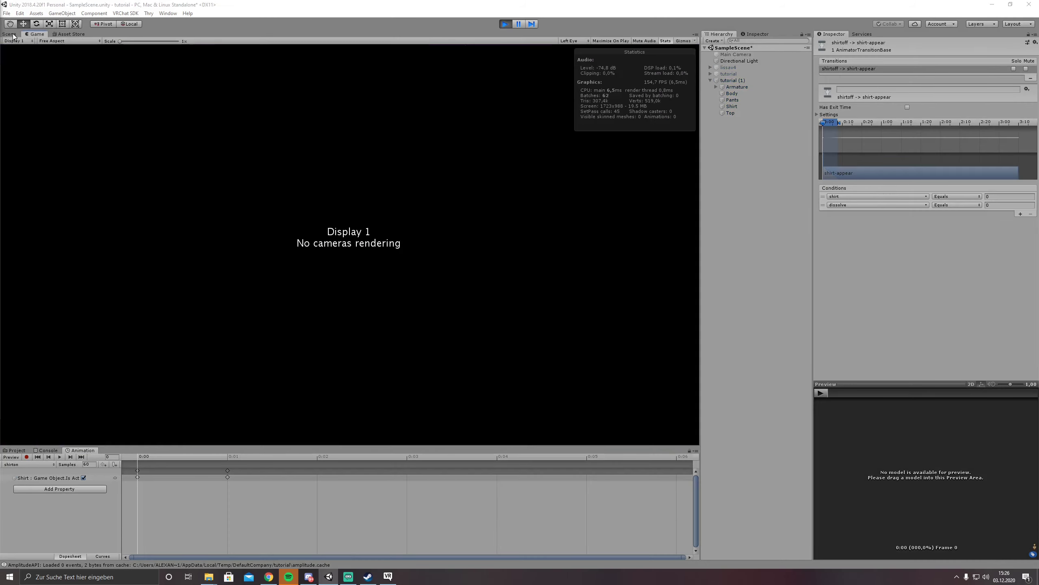
pyautogui.click(10, 34)
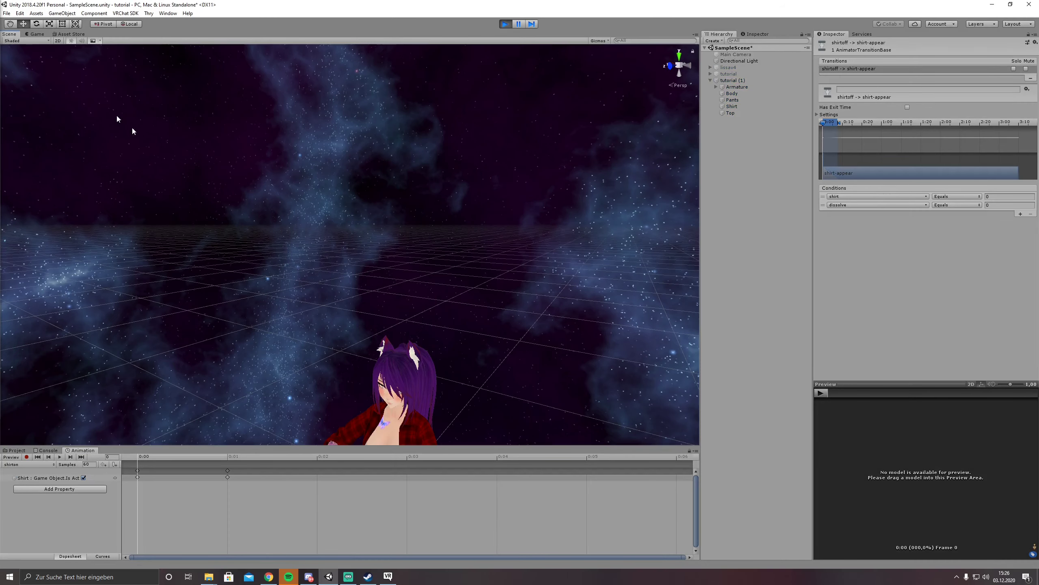
pyautogui.click(730, 81)
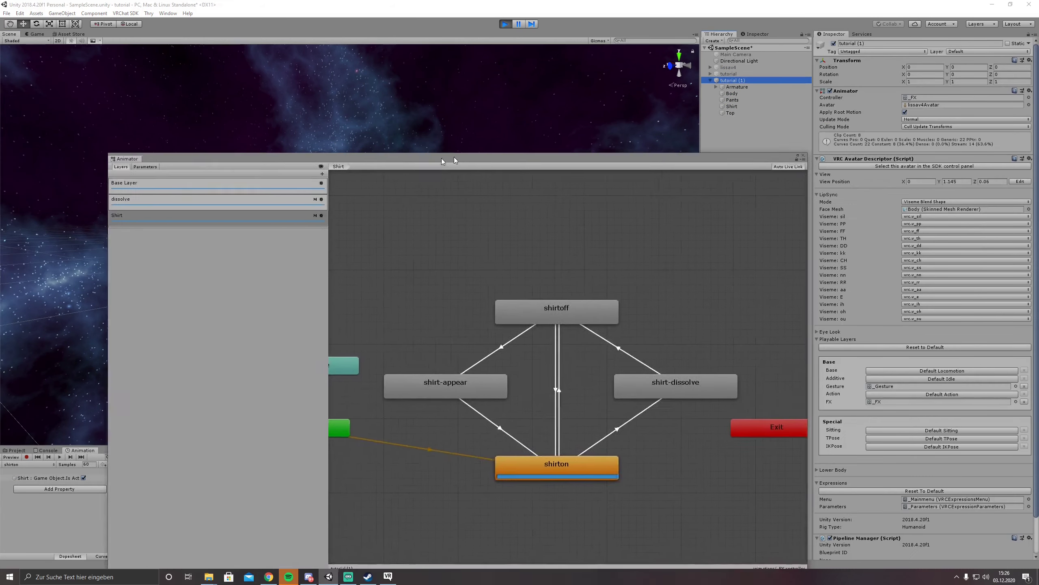
# Show the floating Animator's Parameters tab and move the window beside the scene.
pyautogui.moveTo(454, 157); pyautogui.dragTo(787, 113)
pyautogui.click(494, 122)
pyautogui.moveTo(522, 116); pyautogui.dragTo(616, 137)
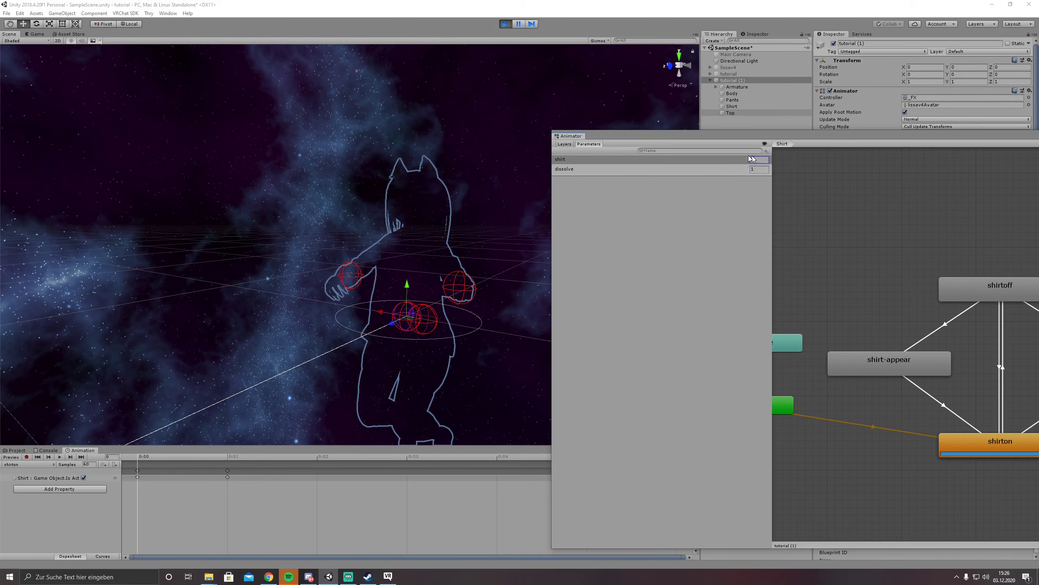
# Set shirt to 1 and dissolve to 0, then set shirt back so the shirt reappears.
pyautogui.write('1')
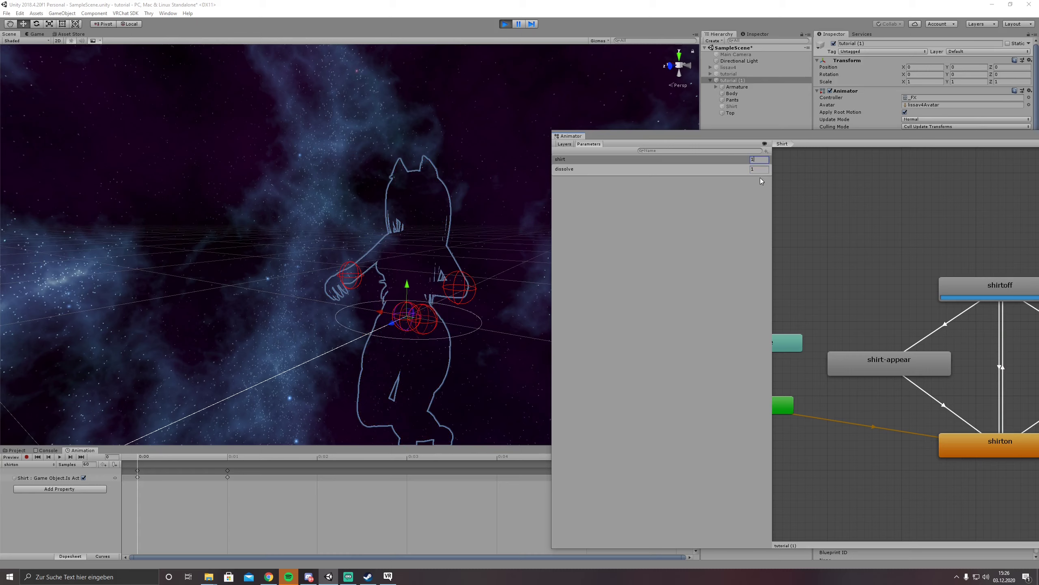
pyautogui.press('Tab')
pyautogui.press('BackSpace')
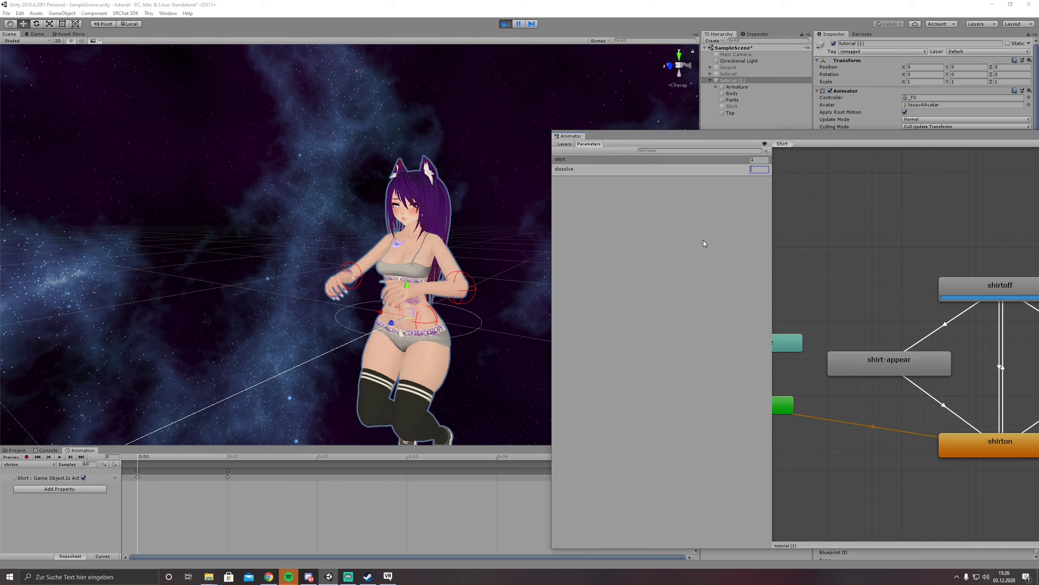
pyautogui.click(760, 160)
pyautogui.press('Return')
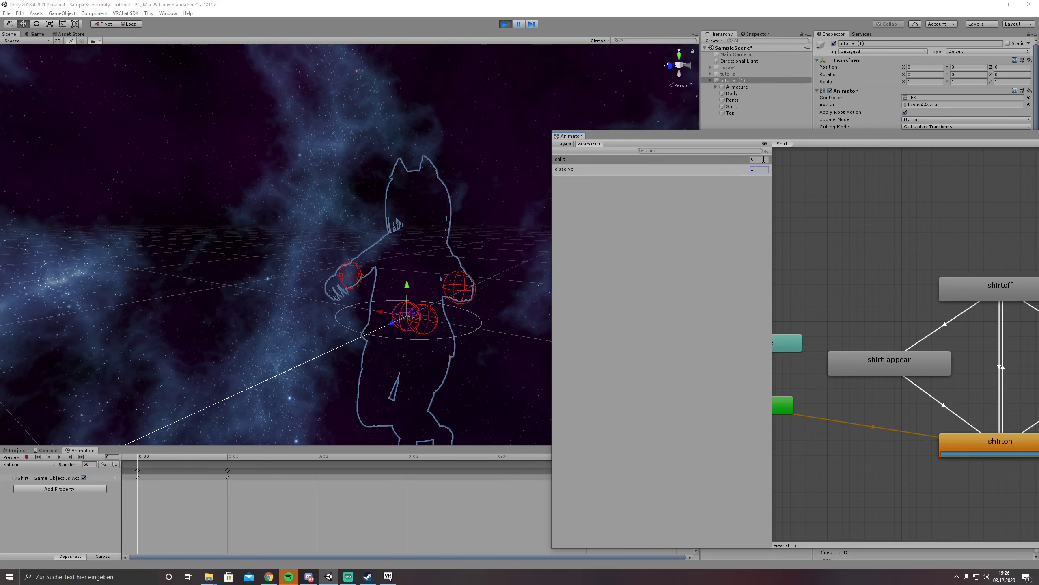
# Set shirt to 1 again and clear the dissolve value to watch the transitions.
pyautogui.click(764, 159)
pyautogui.moveTo(877, 135); pyautogui.dragTo(934, 148)
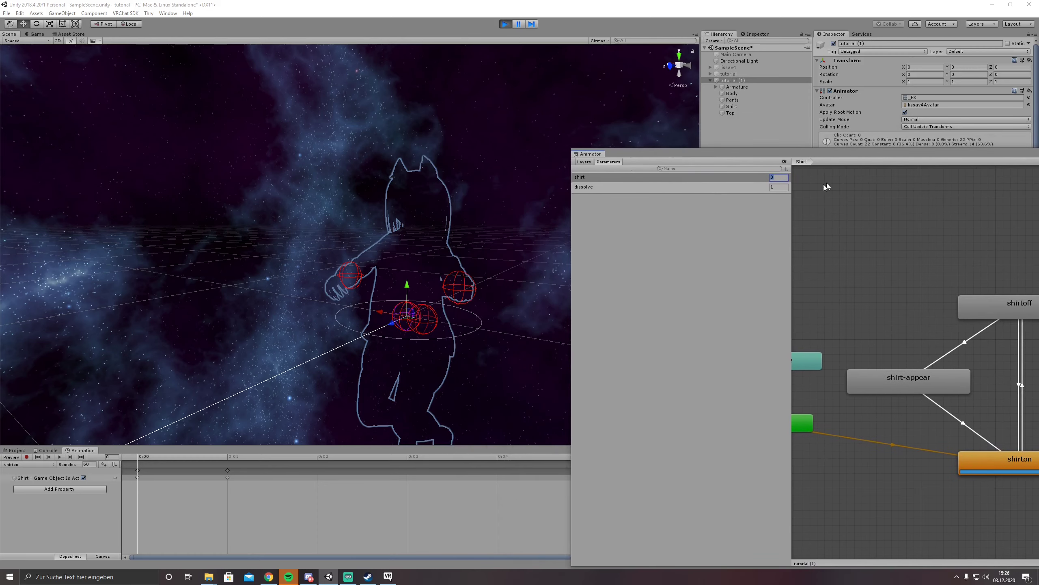
pyautogui.write('1')
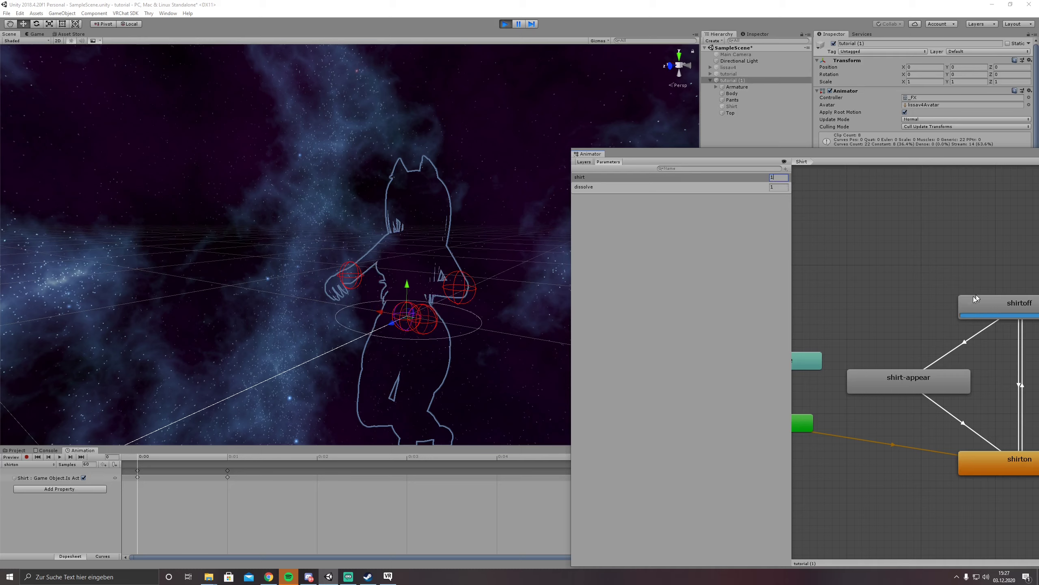
pyautogui.click(771, 188)
pyautogui.press('BackSpace')
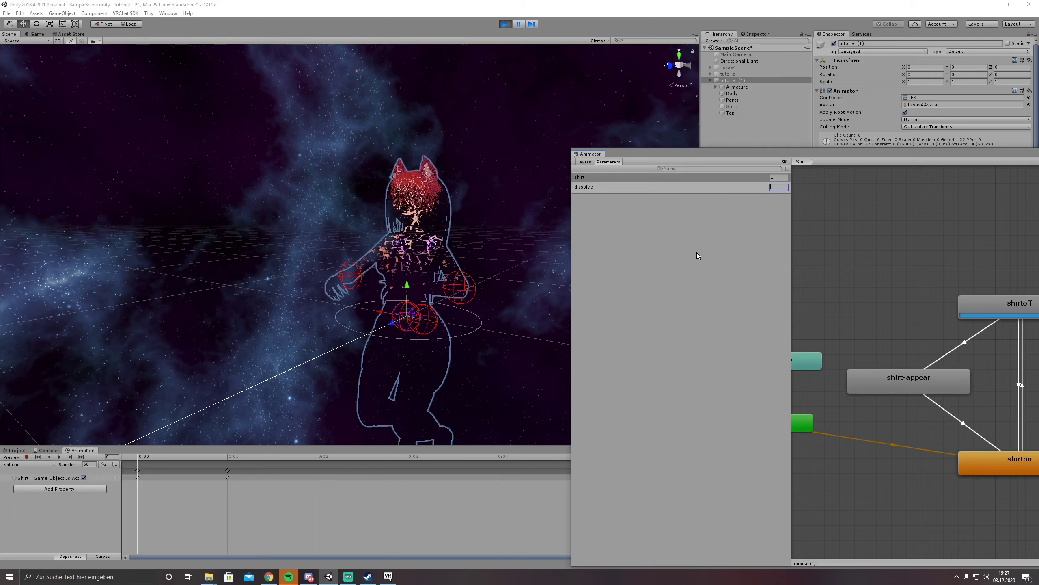